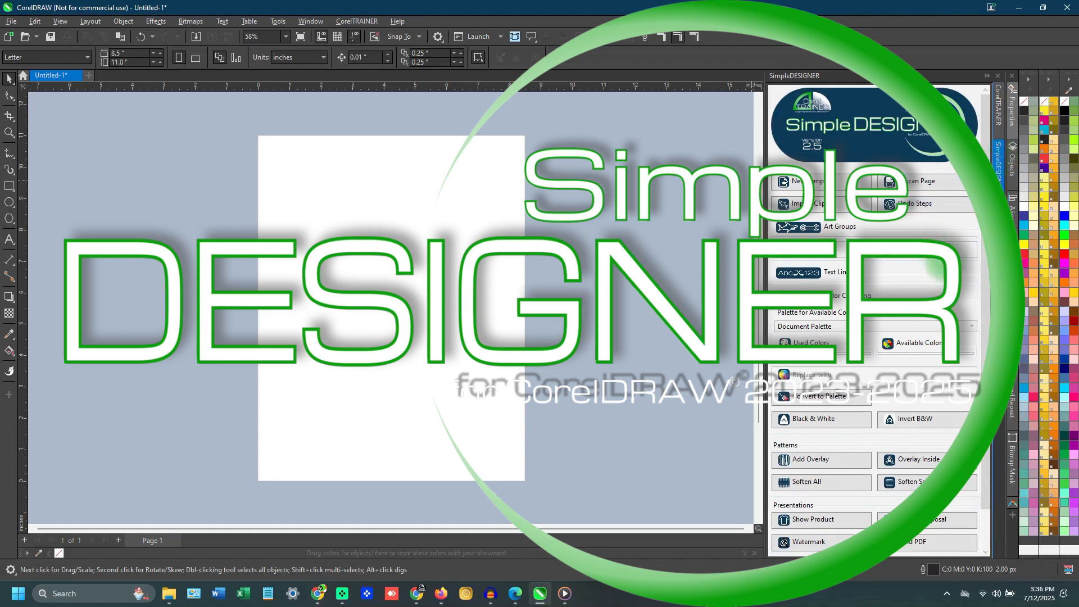
Start a new design from the "Mechanic Auto - Shield - Digital.cdr" template in the template library
mouse_move(986, 284)
left_mouse_down()
mouse_move(985, 348)
mouse_move(985, 264)
left_mouse_up()
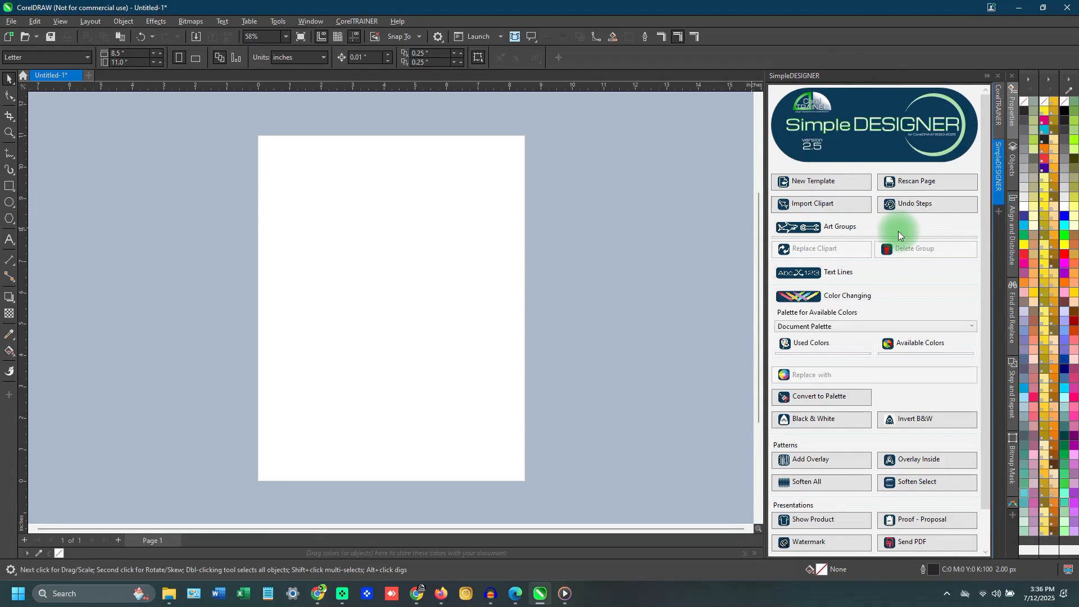
left_click(832, 180)
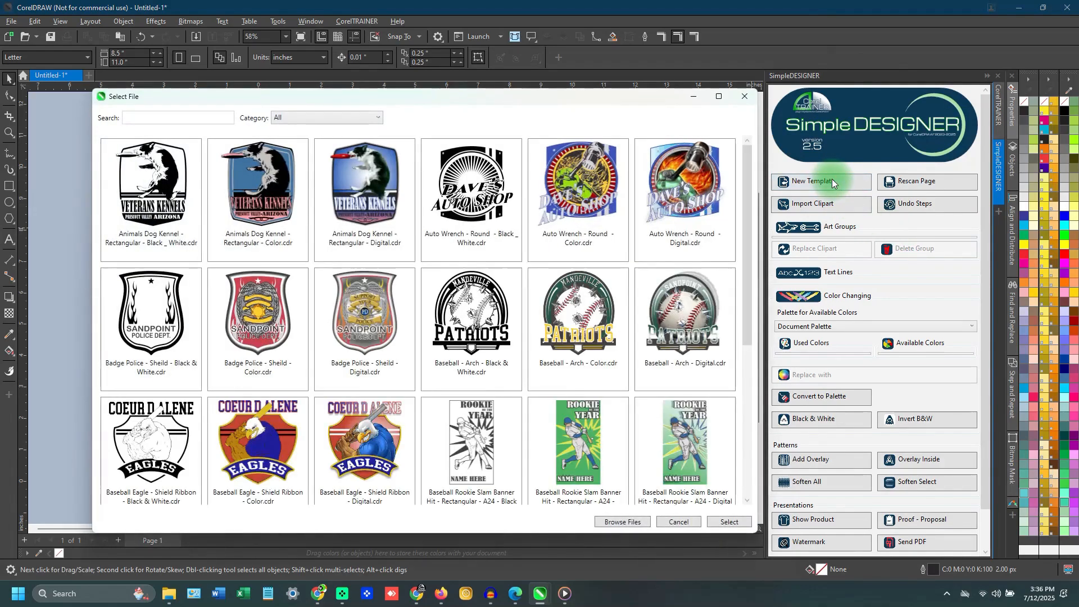
scroll(535, 228, "down", 10)
scroll(535, 229, "down", 20)
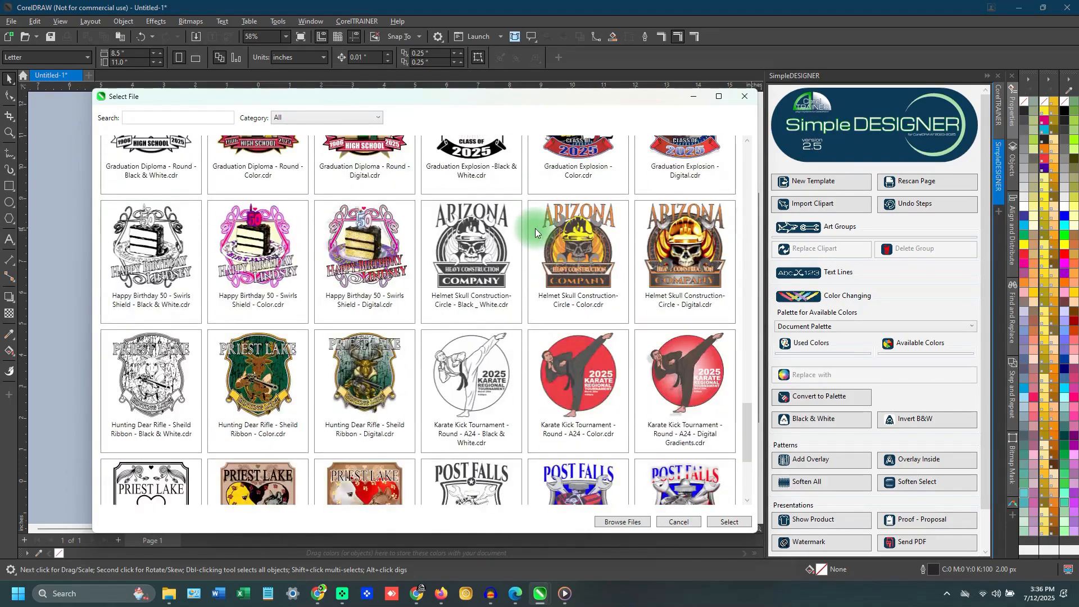
scroll(535, 228, "down", 4)
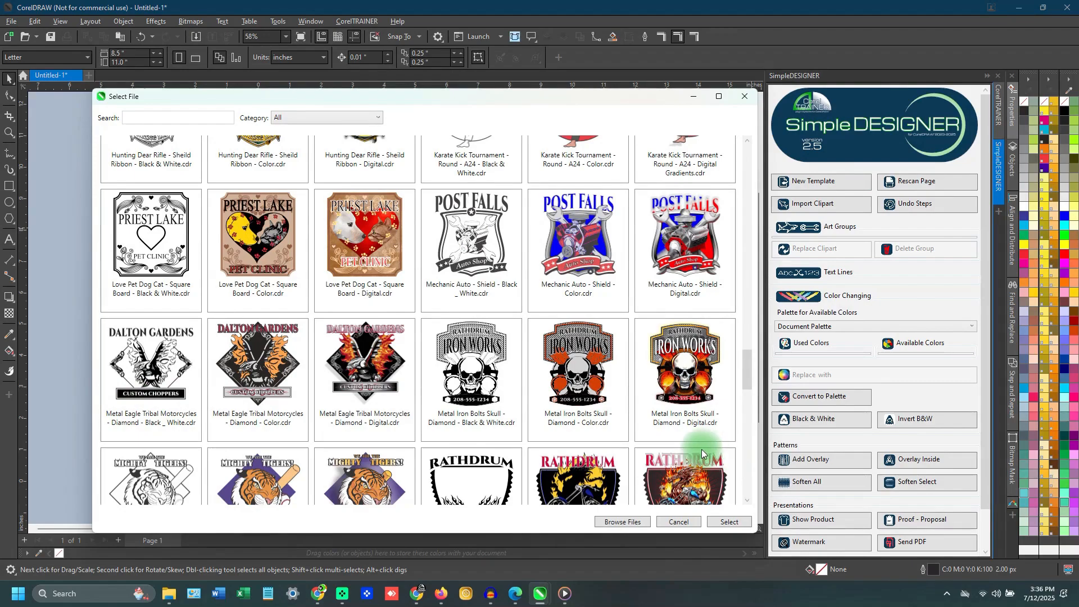
left_click(485, 236)
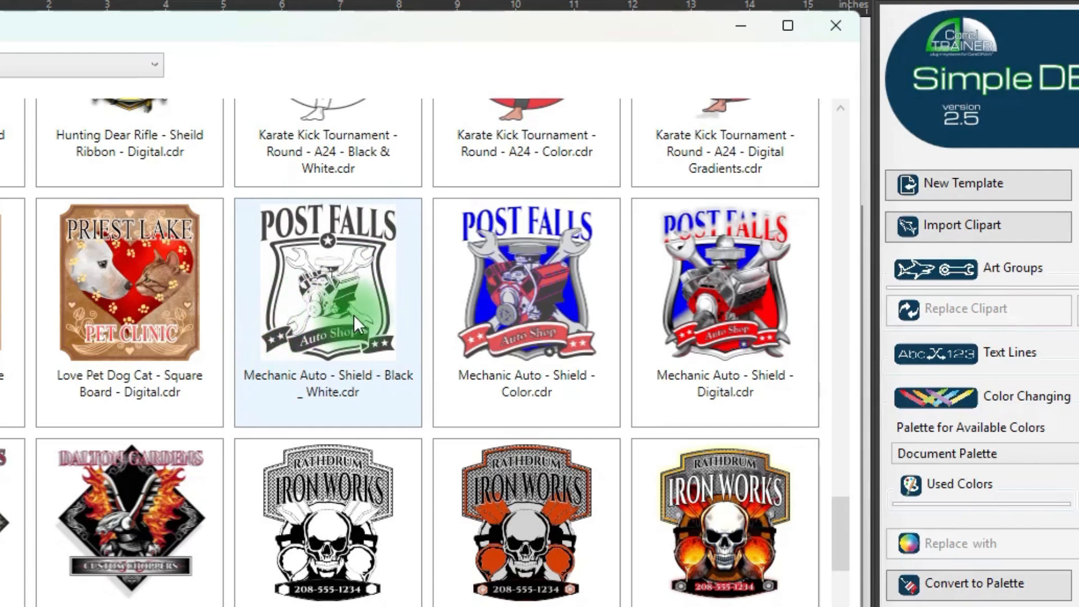
left_click(557, 312)
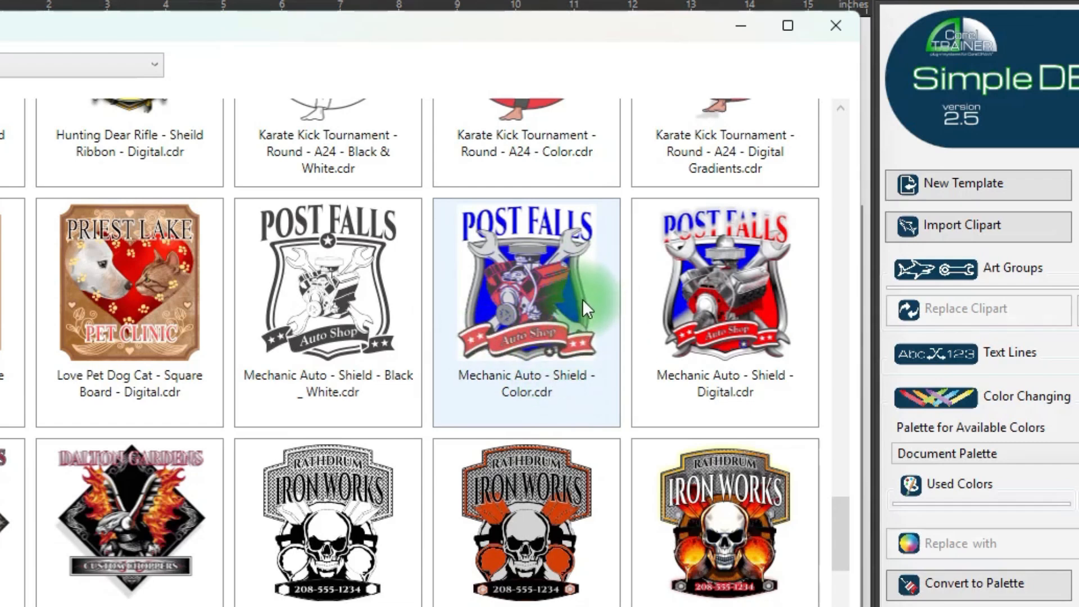
left_click(730, 295)
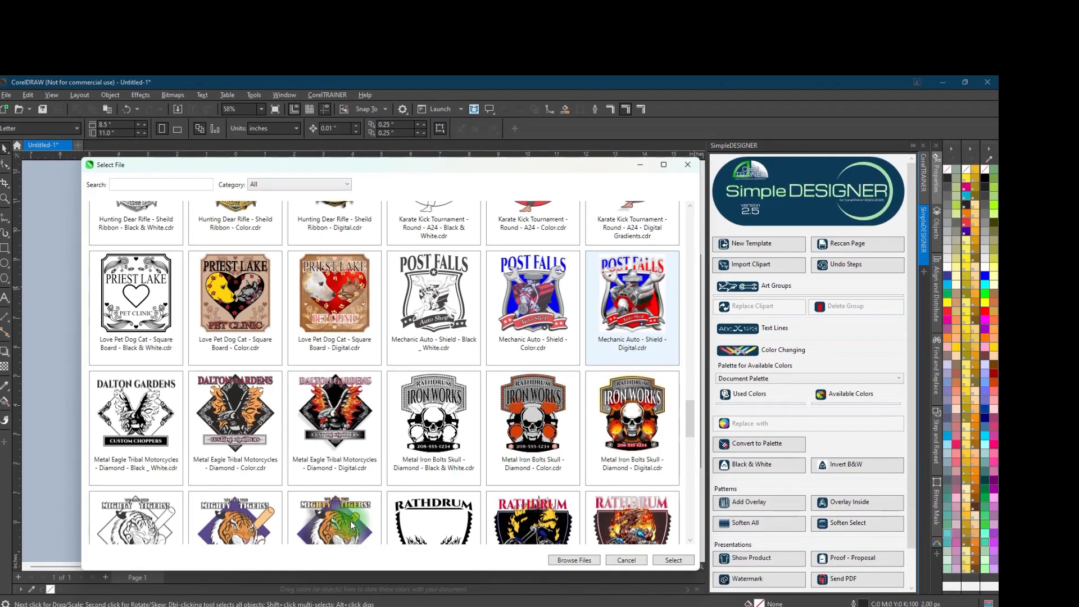
double_click(633, 295)
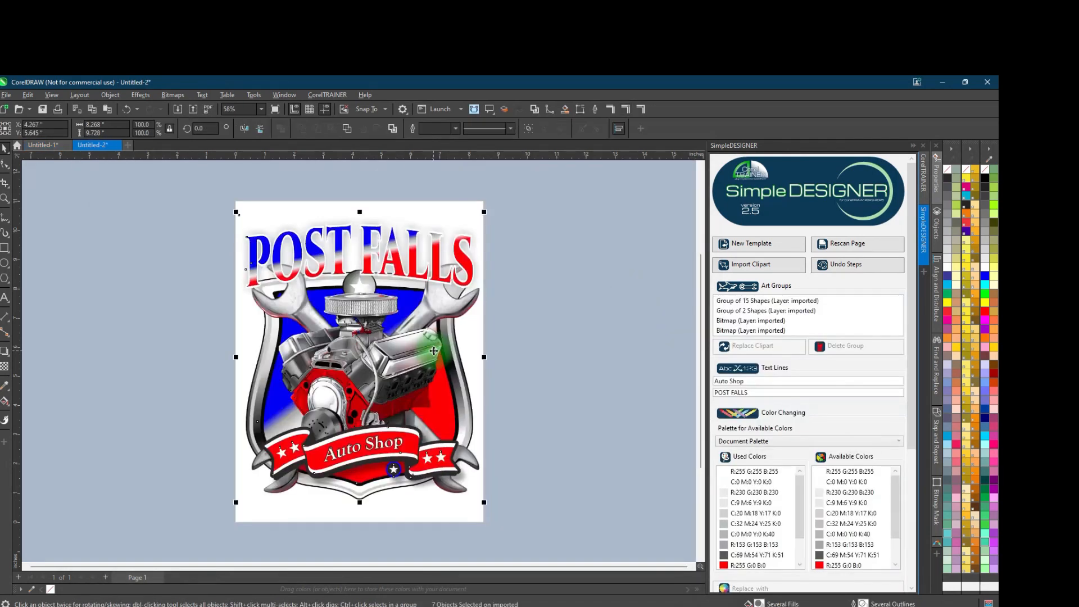
Examine the template library, the Downloads, Desktop and Documents folders, and the clipart library without loading anything
left_click(719, 244)
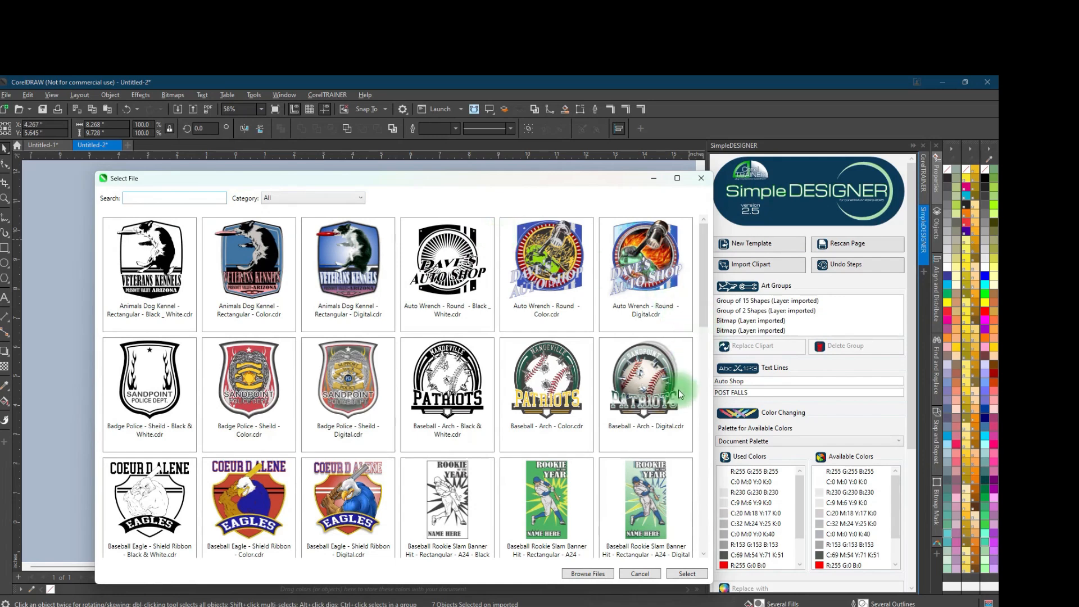
left_click(591, 575)
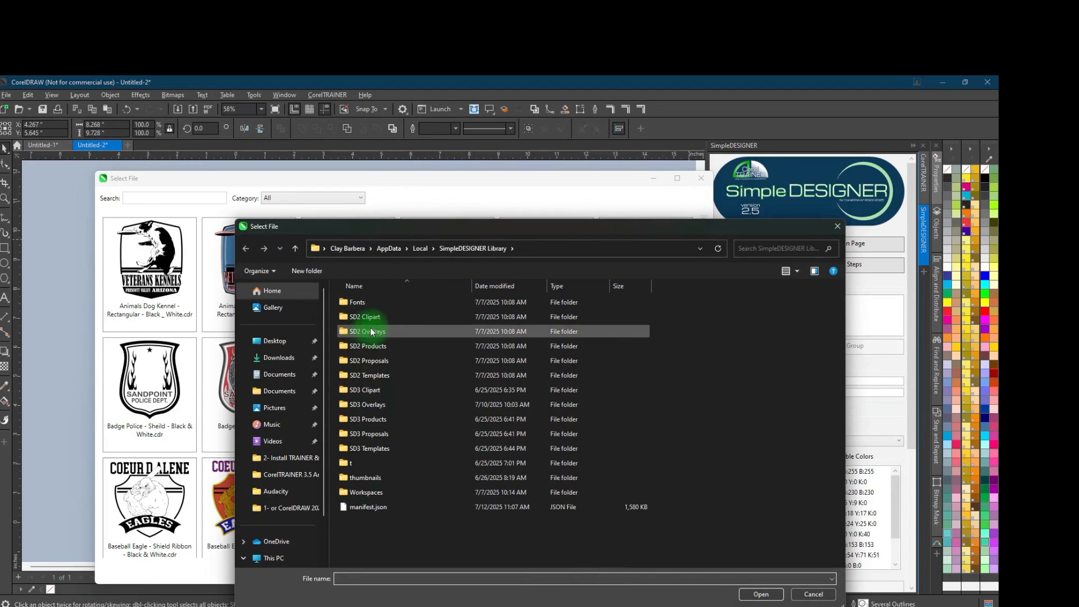
left_click(278, 358)
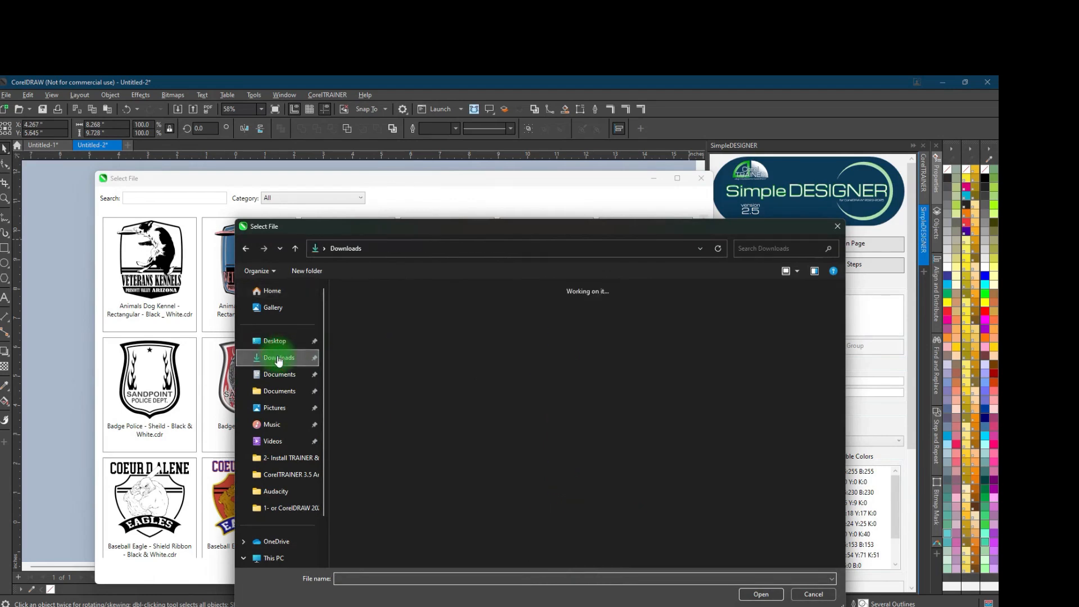
left_click(275, 342)
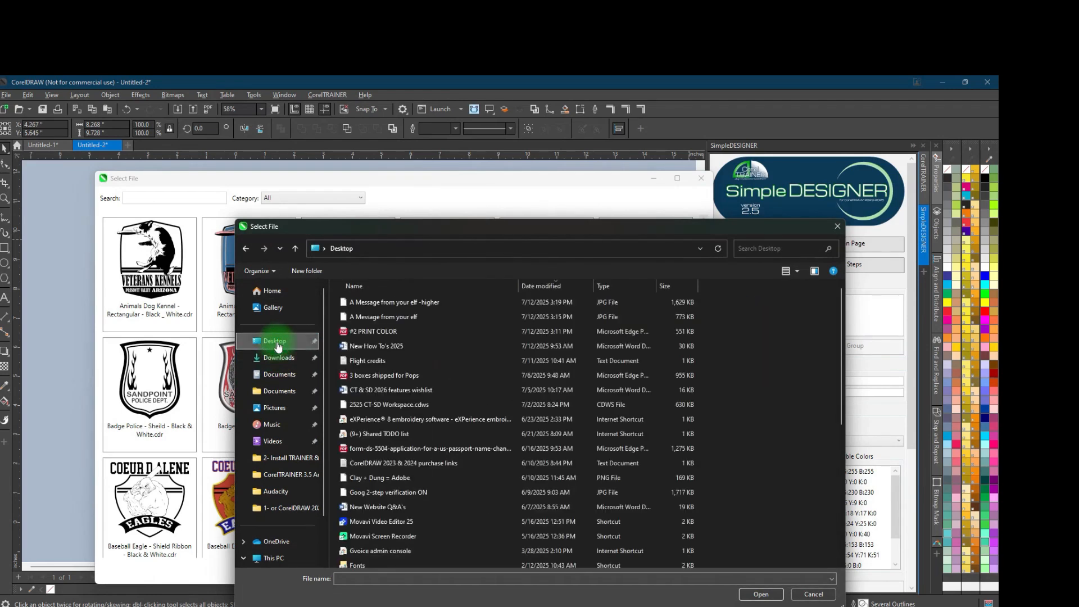
left_click(279, 377)
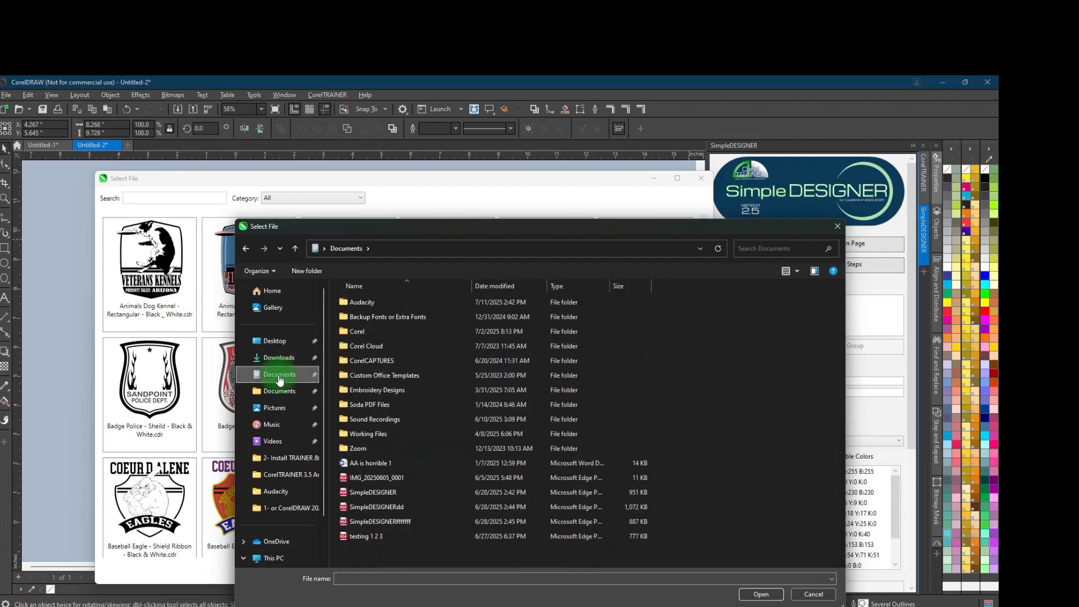
left_click_drag(836, 241, 837, 238)
left_click(837, 225)
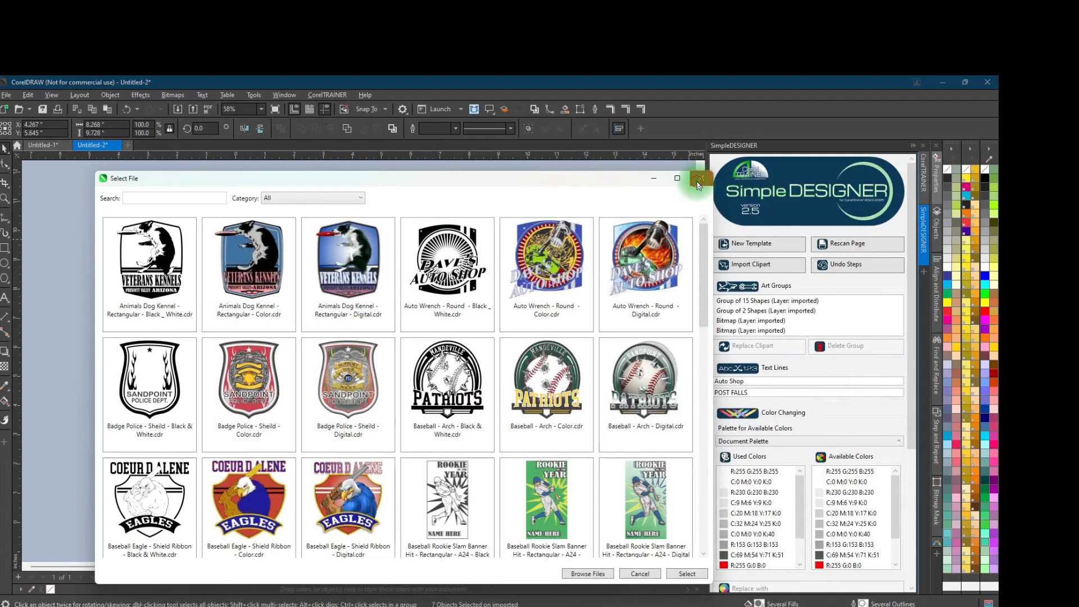
left_click(700, 179)
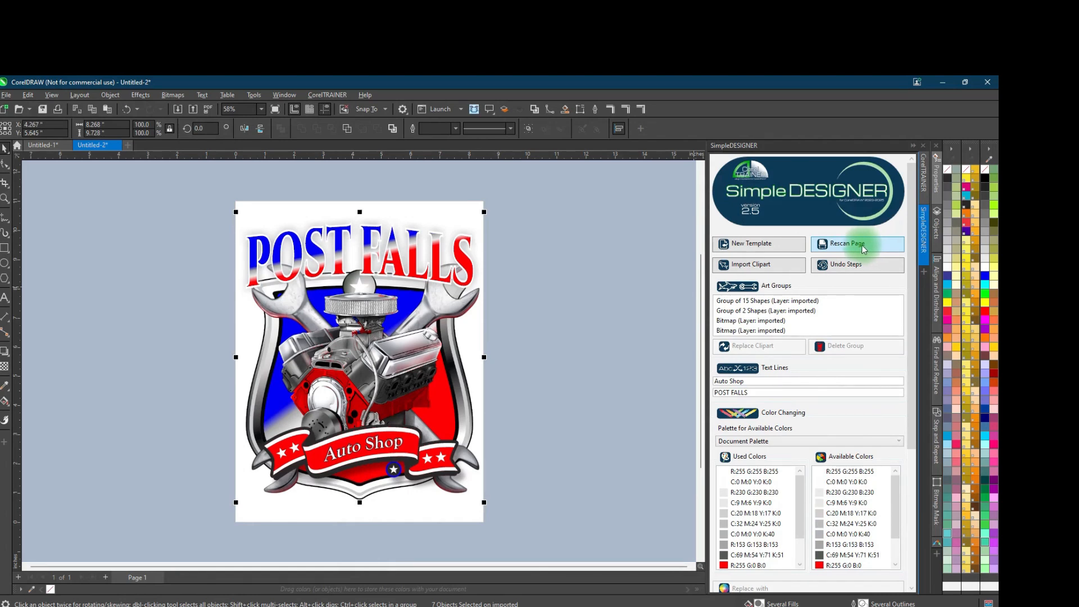
left_click(775, 268)
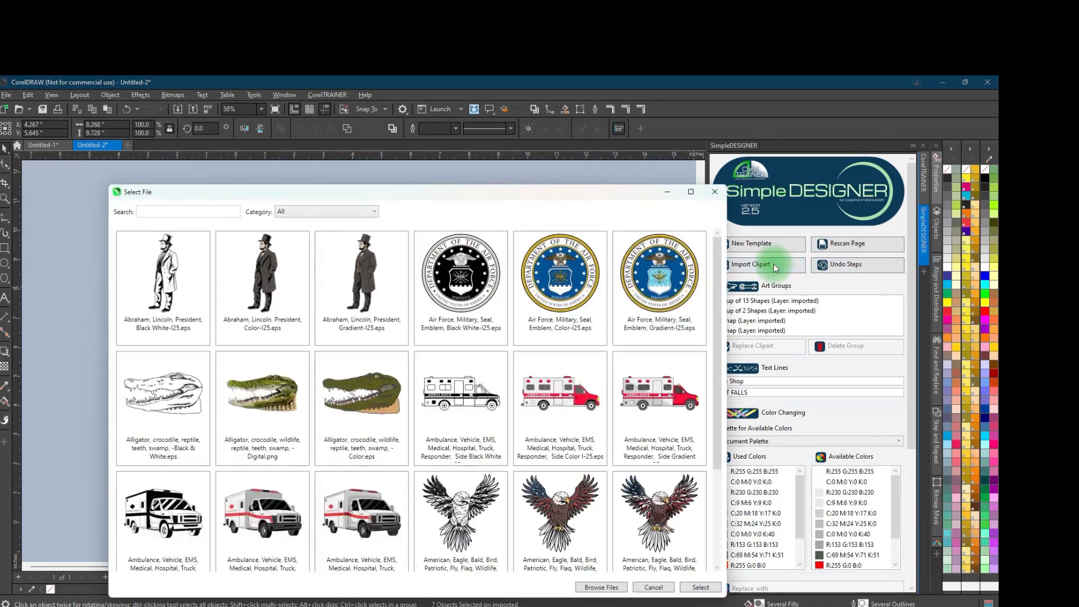
left_click(714, 194)
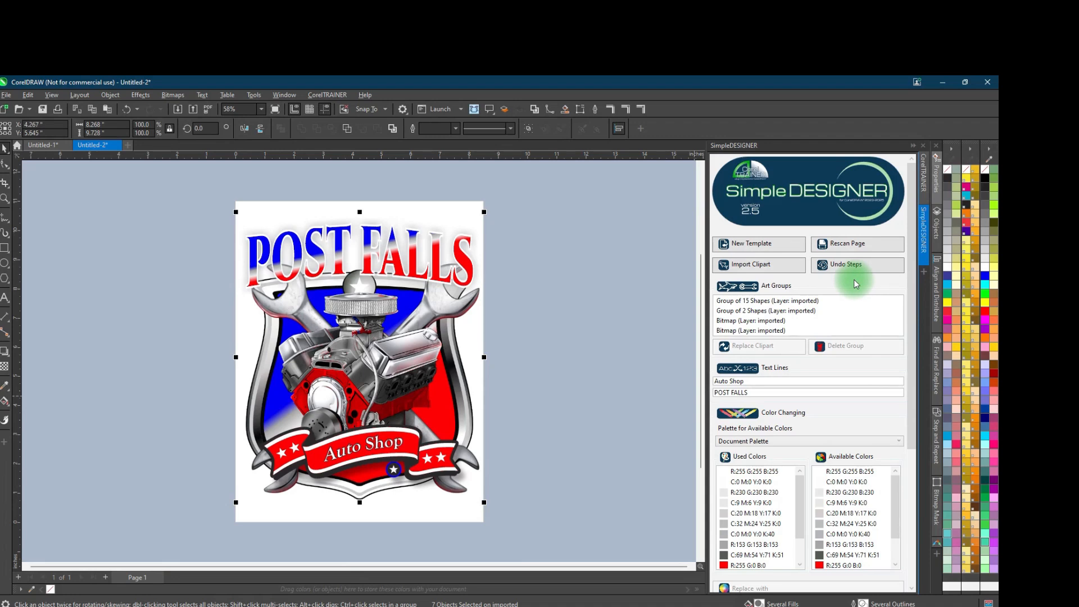
Select each of the four art groups, the engine and the ribbon to examine which parts of the design they cover
left_click(755, 302)
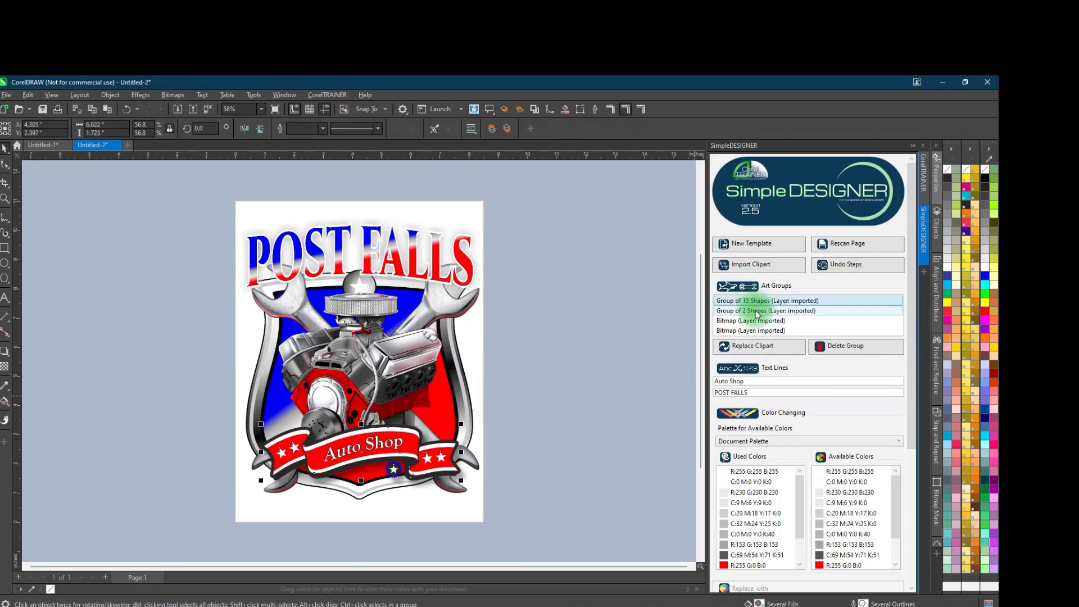
left_click(756, 312)
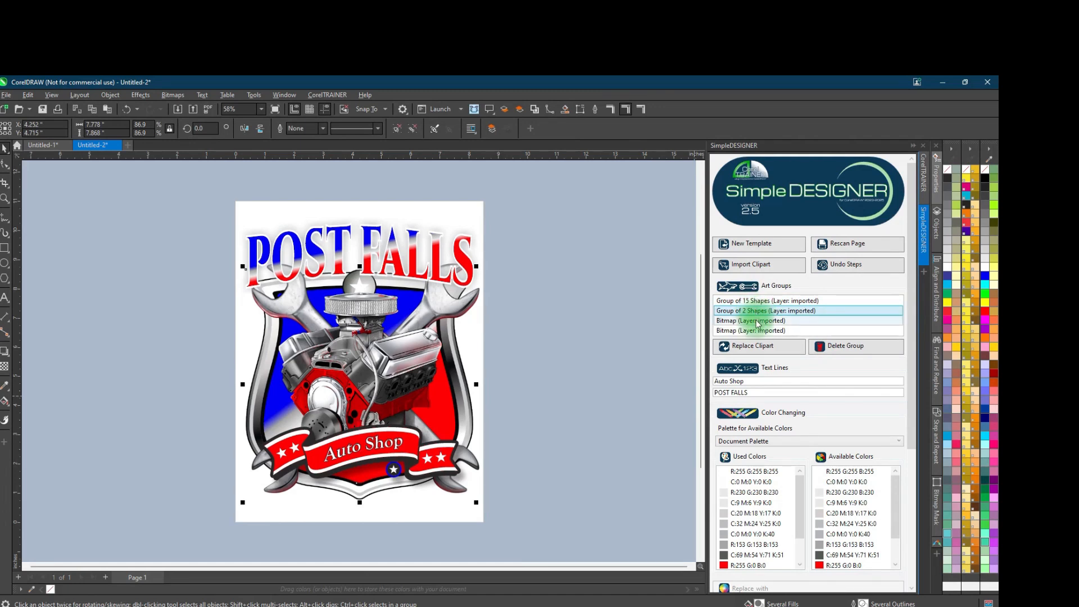
left_click(757, 322)
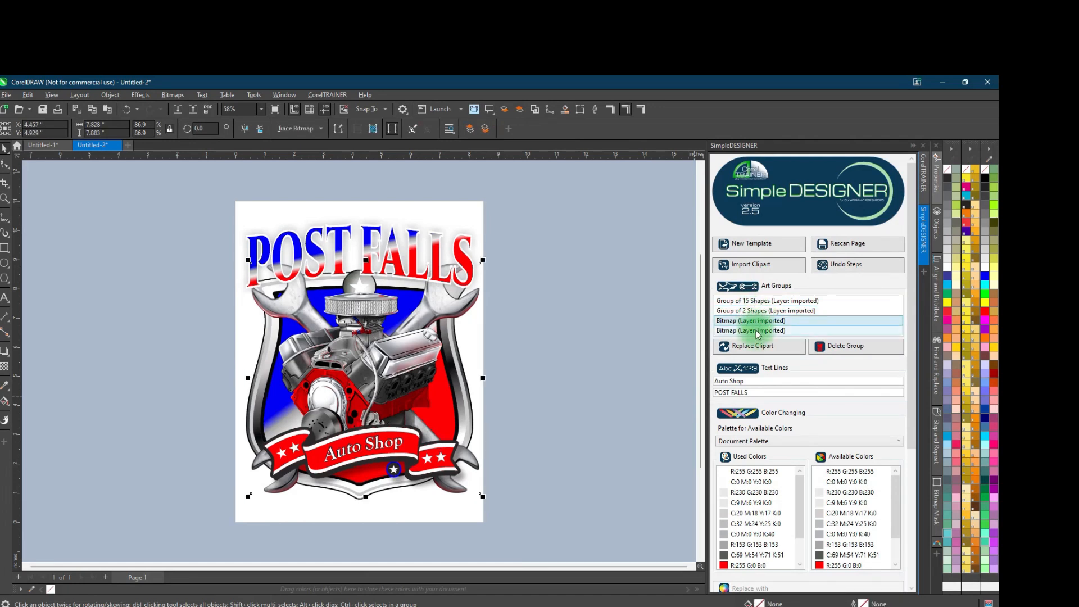
left_click(756, 331)
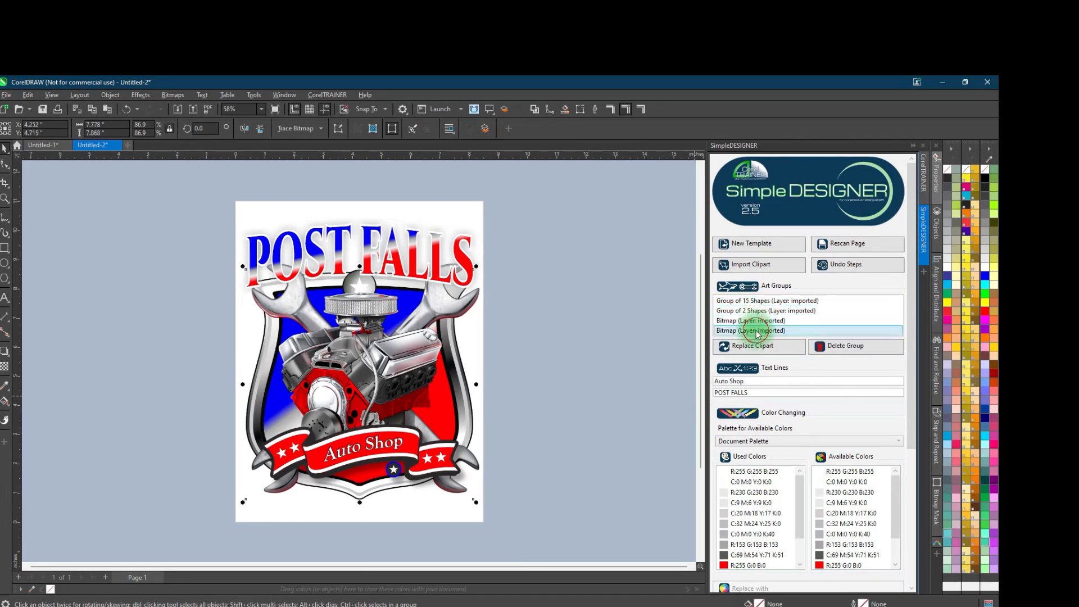
left_click(597, 346)
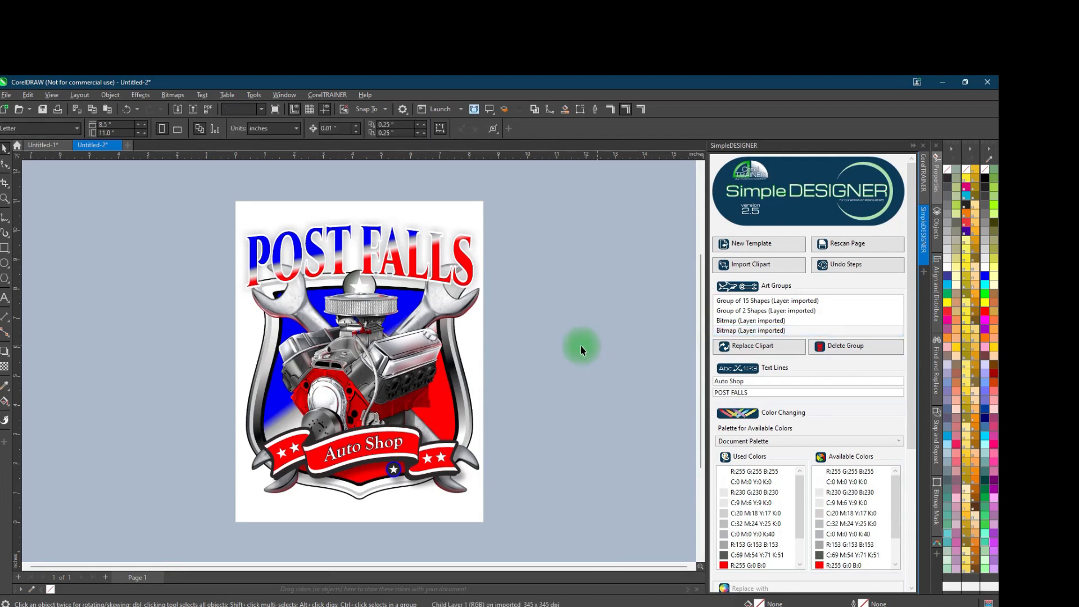
left_click(392, 258)
left_click(384, 323)
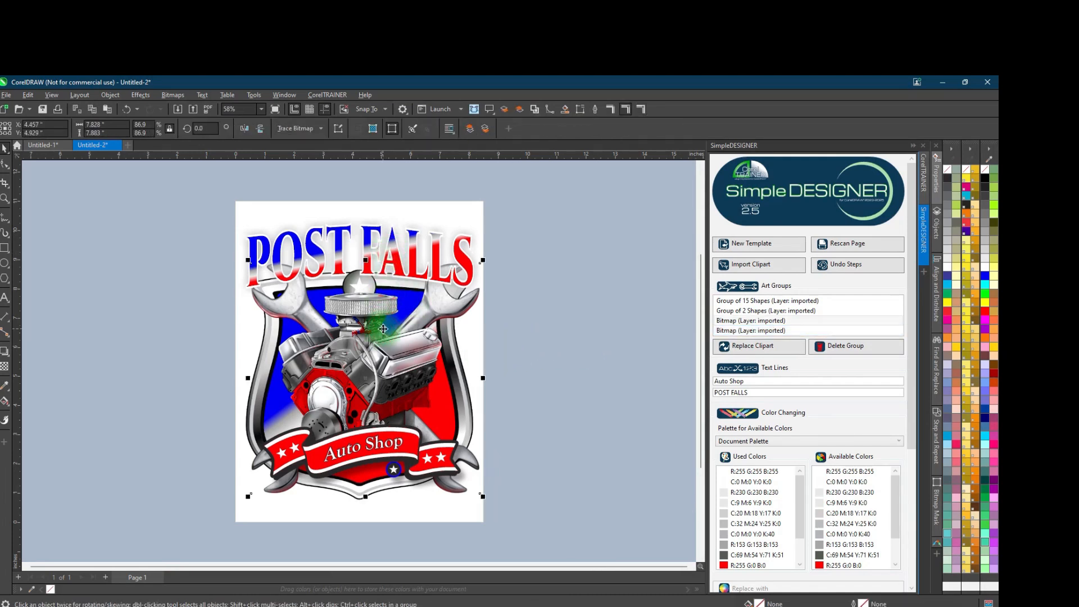
left_click(441, 455)
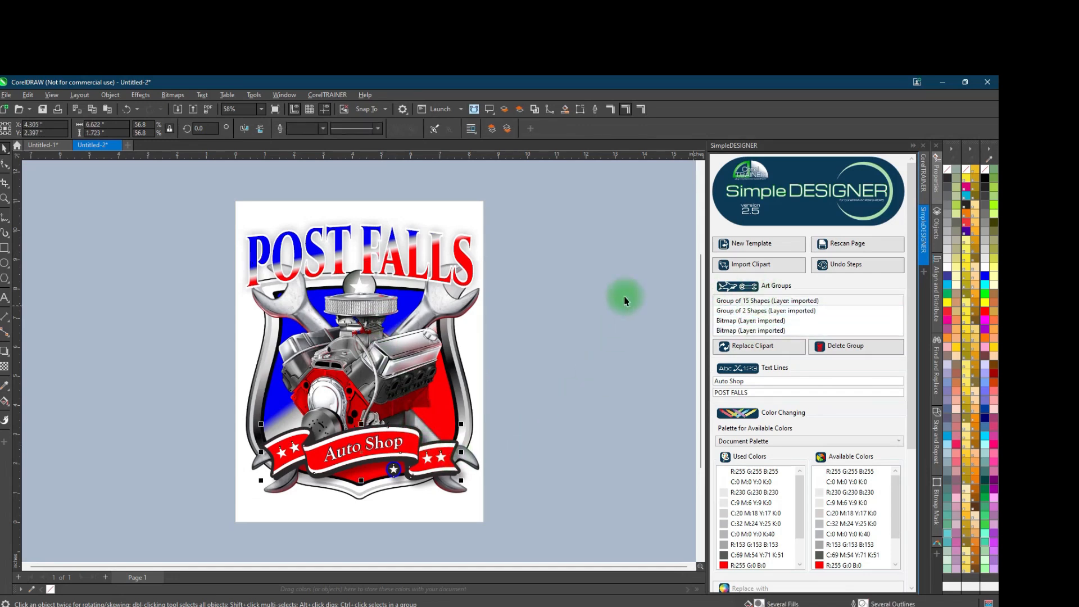
Replace the engine bitmap with the "Beach, Chair, unbrella, vacation, ocean, sun, relax" Colors Screen Print or Cut clipart
left_click(365, 351)
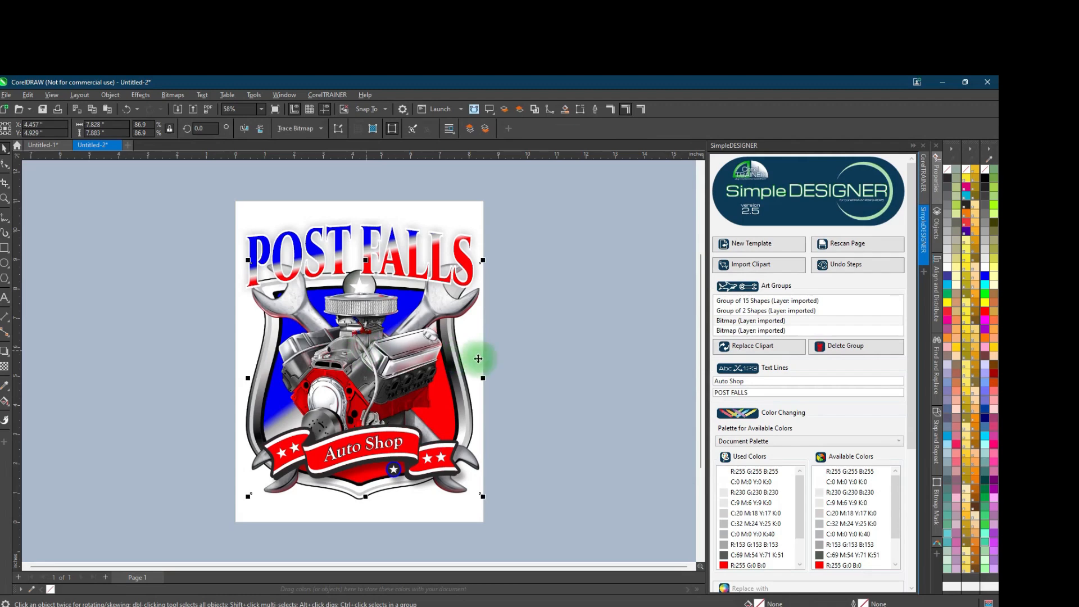
left_click(780, 345)
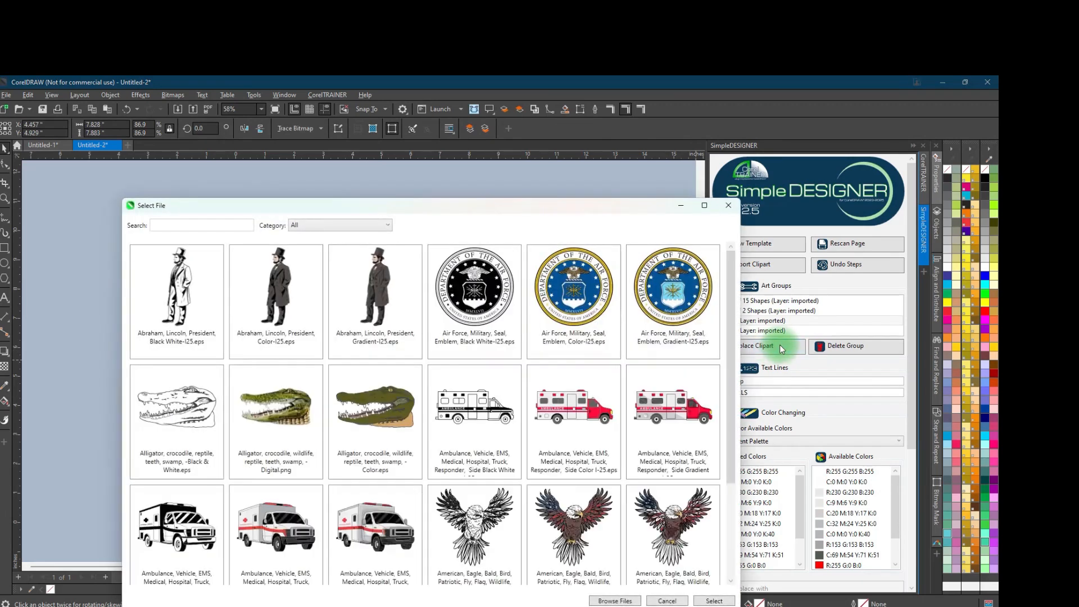
left_click_drag(732, 285, 707, 573)
scroll(706, 561, "down", 10)
left_click_drag(714, 563, 728, 521)
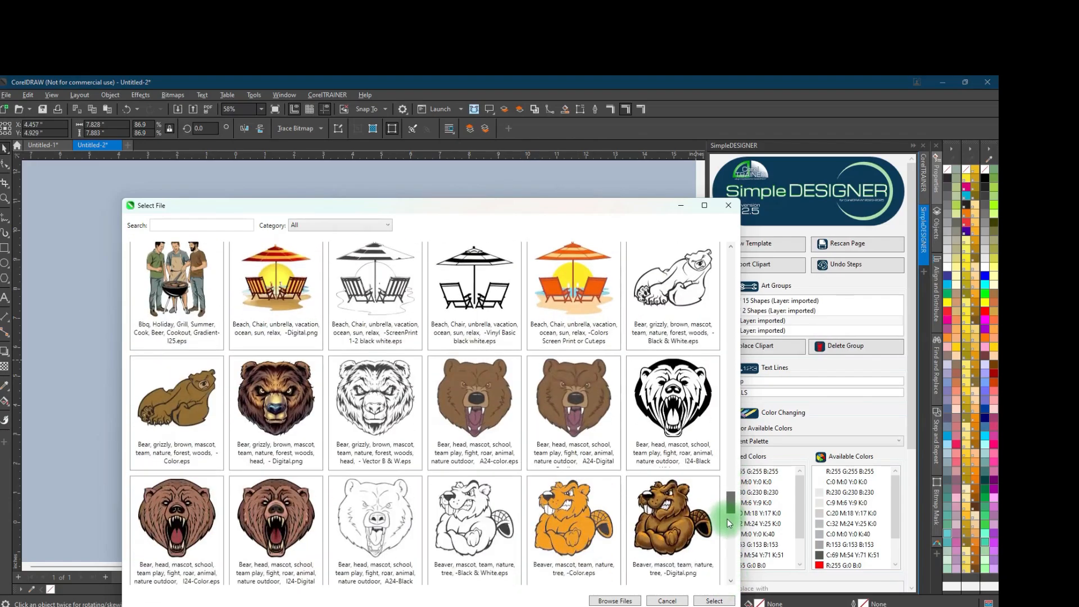
double_click(581, 278)
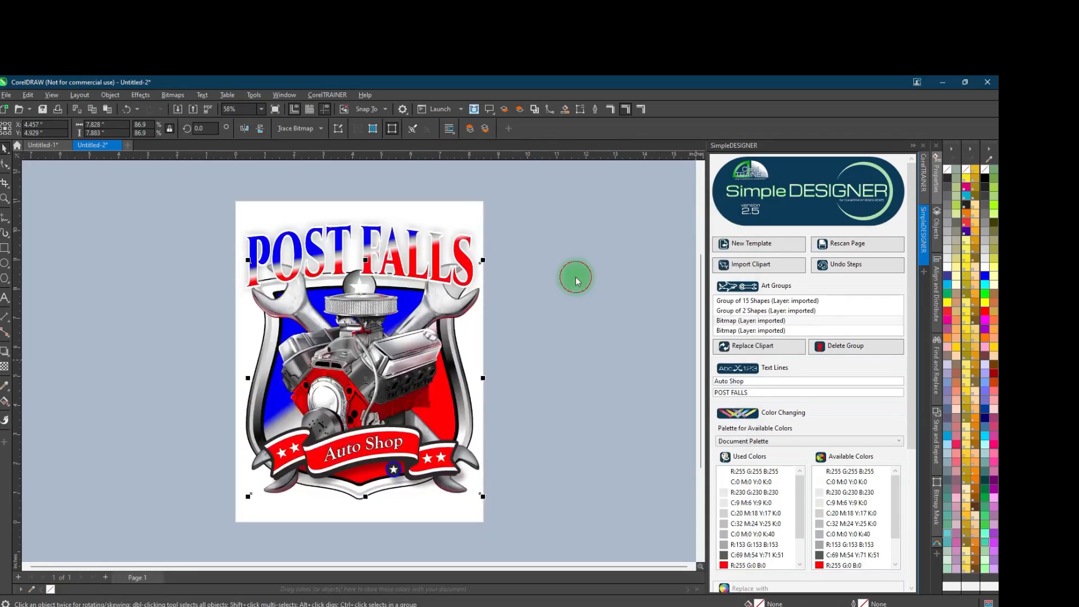
Delete the beach chair art group and undo the deletion
left_click(848, 309)
left_click(848, 349)
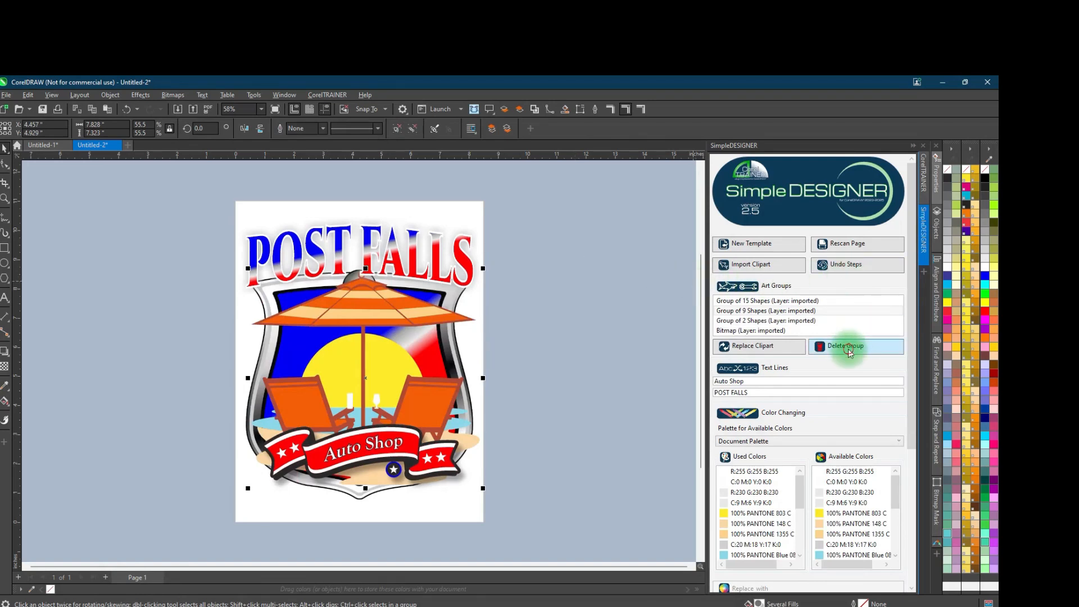
left_click(854, 265)
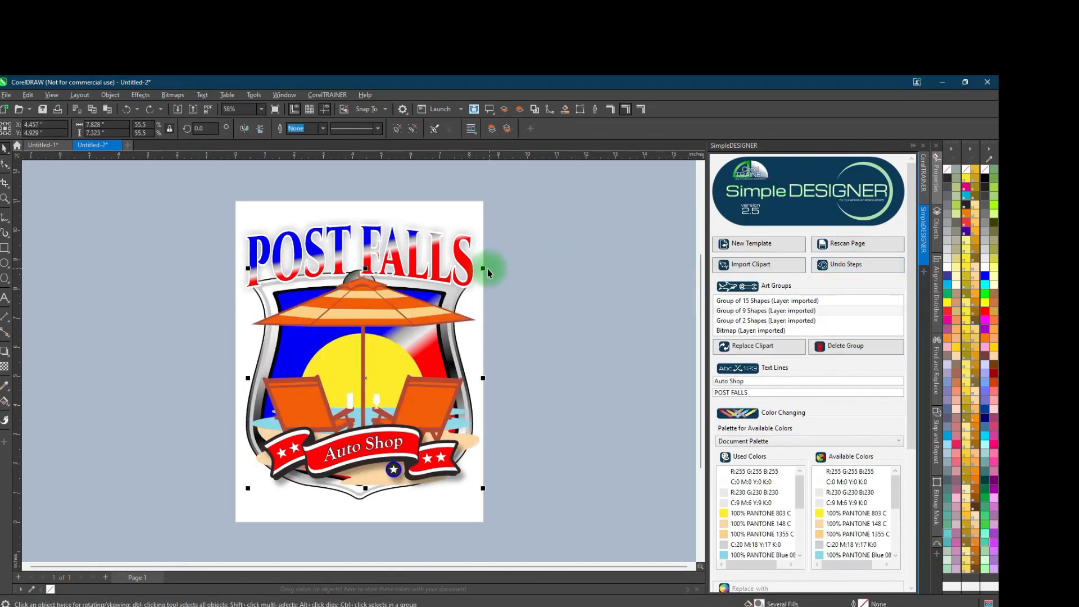
Change the POST FALLS text line to CUSTOME ART
left_click(750, 392)
type("CUSTOMER")
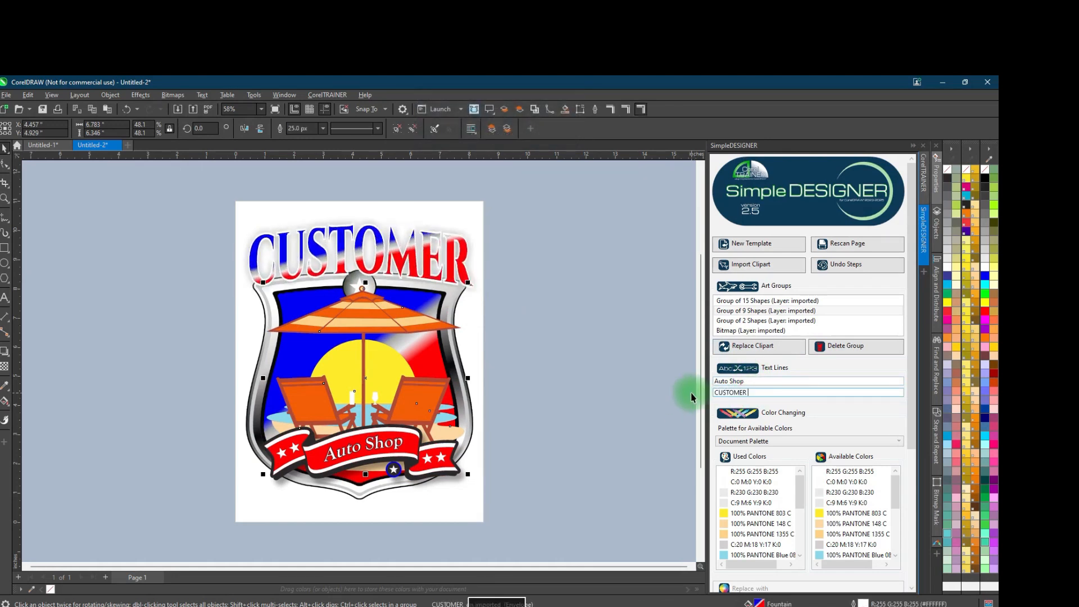
key("BackSpace")
key("BackSpace")
type("=")
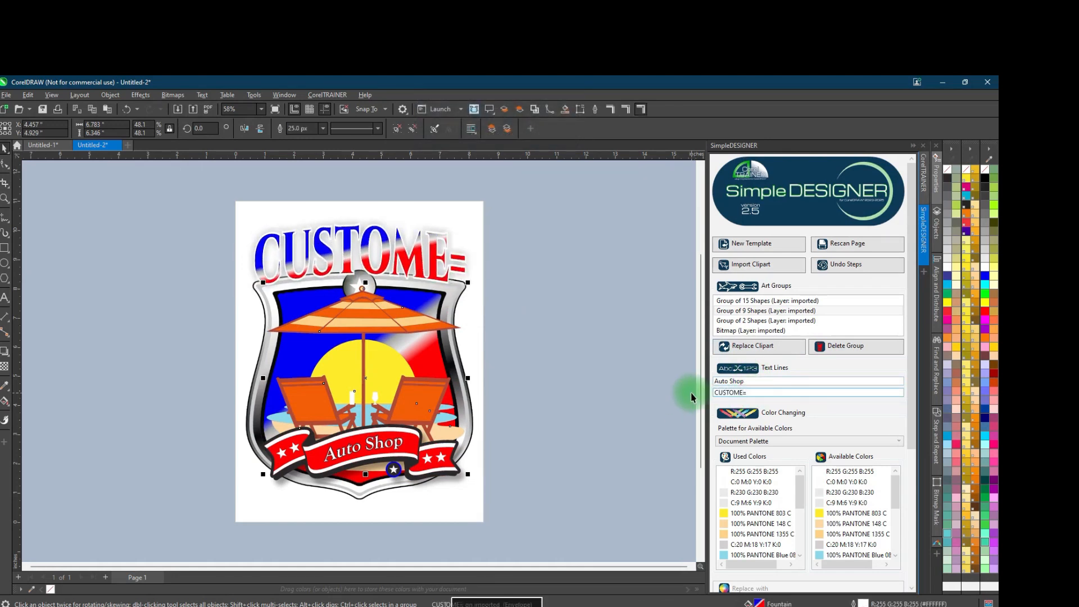
key("BackSpace")
type("ART")
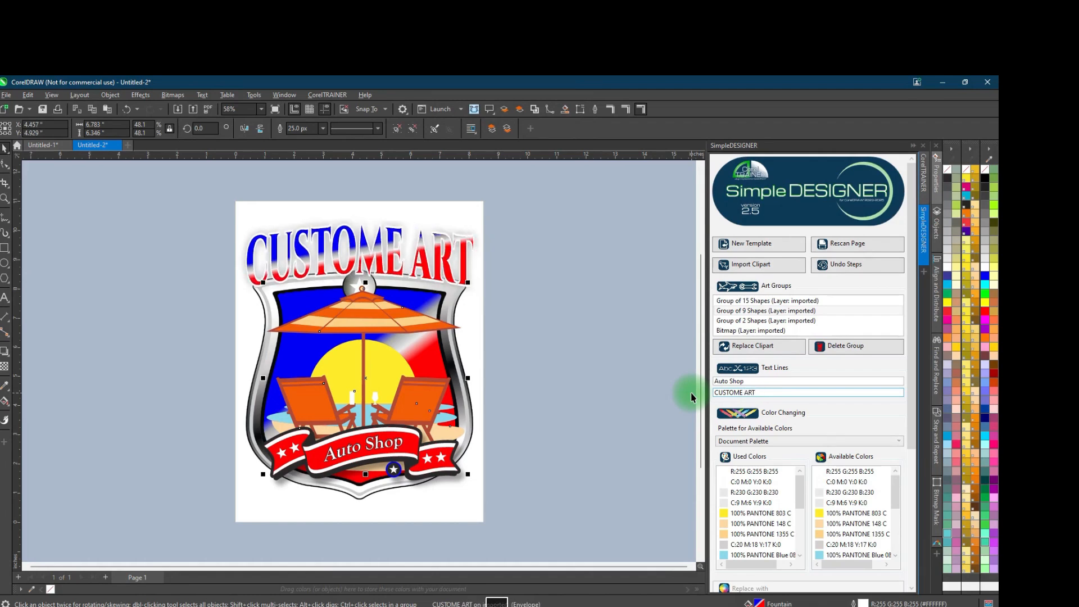
left_click(583, 451)
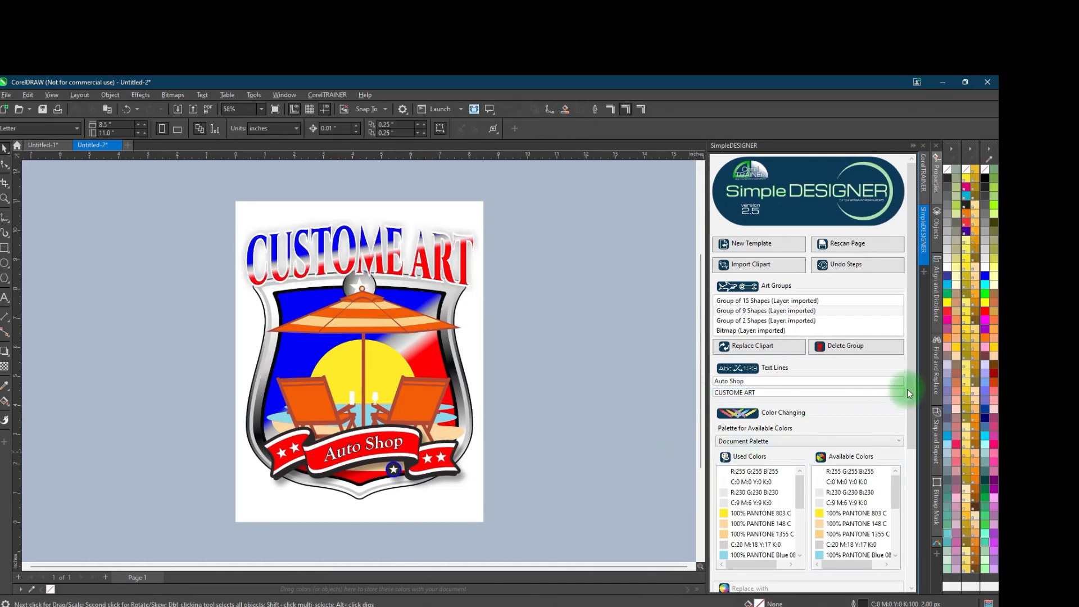
scroll(906, 426, "down", 4)
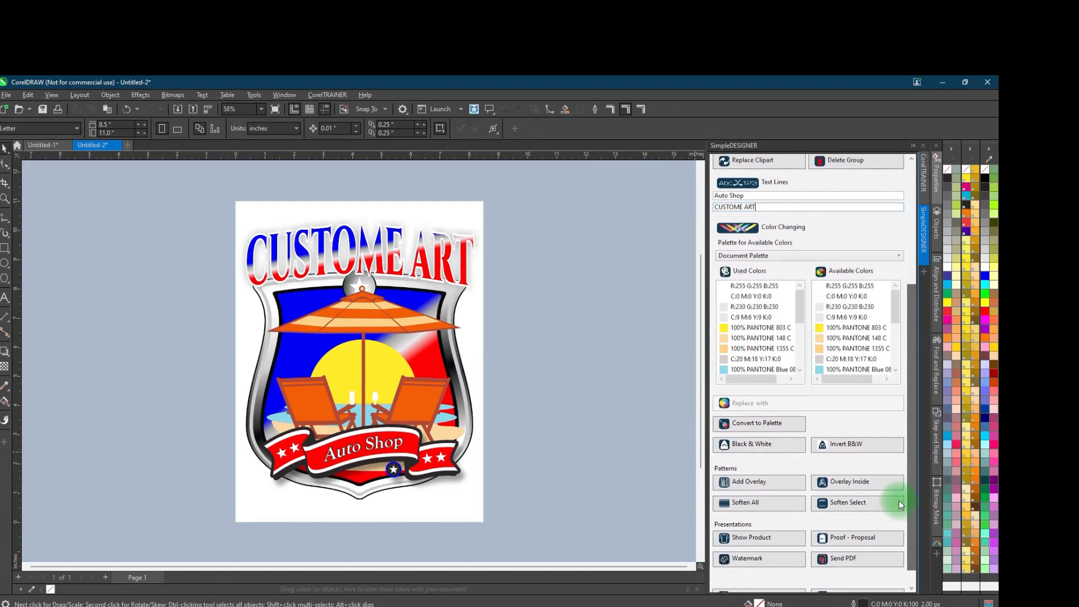
Replace the used colors PANTONE 803 C, PANTONE 148 C and PANTONE 1355 C with the light PANTONE Blue
scroll(899, 504, "down", 1)
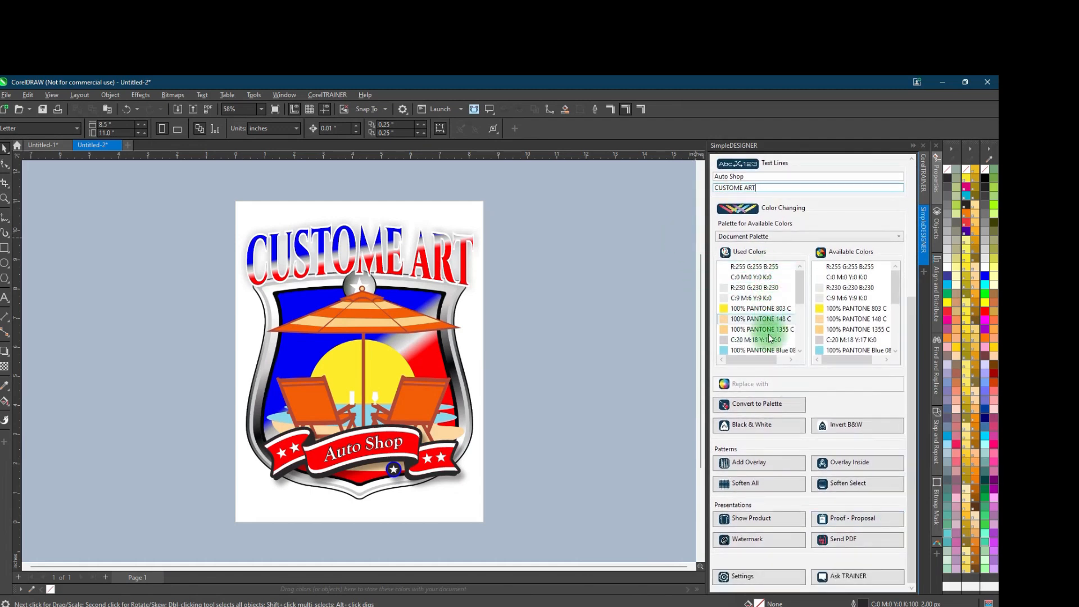
left_click_drag(753, 308, 752, 333)
left_click(831, 349)
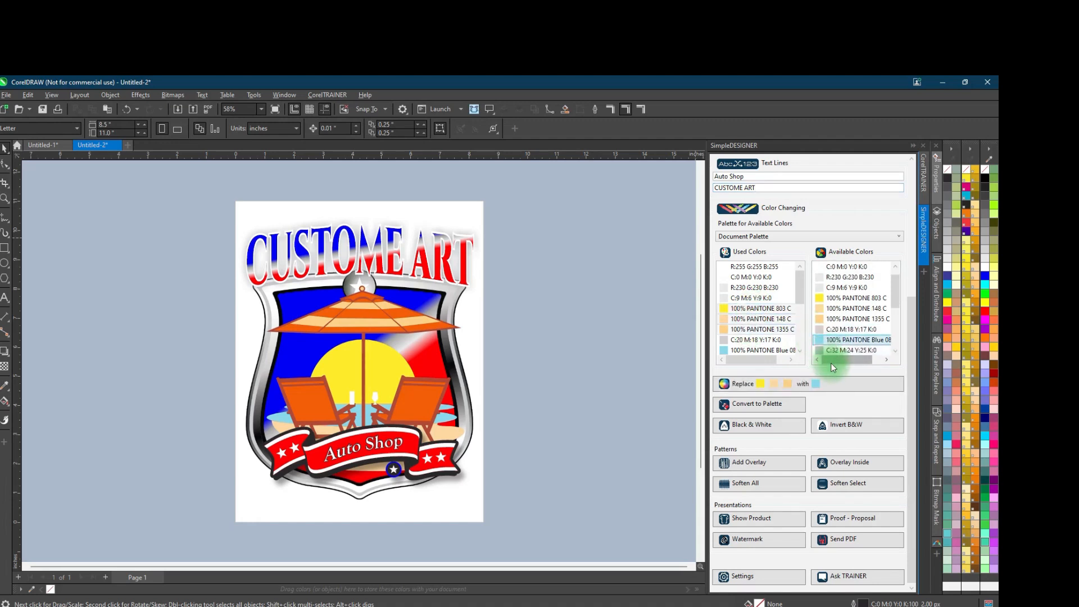
left_click(826, 383)
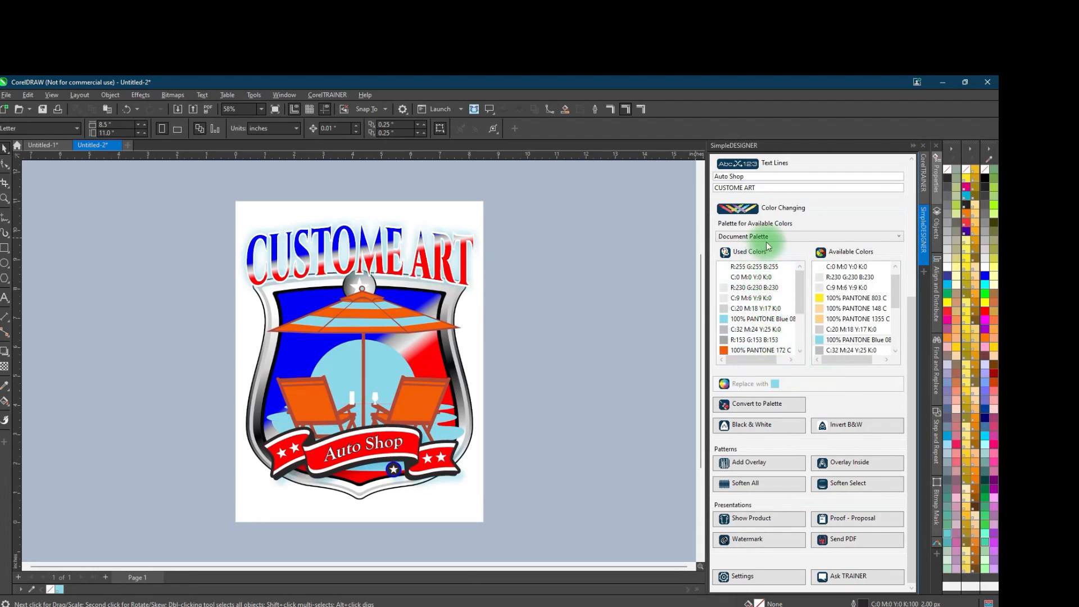
Choose the RGB Palette for the available colors, convert the design to it, and review the used colors
left_click(885, 236)
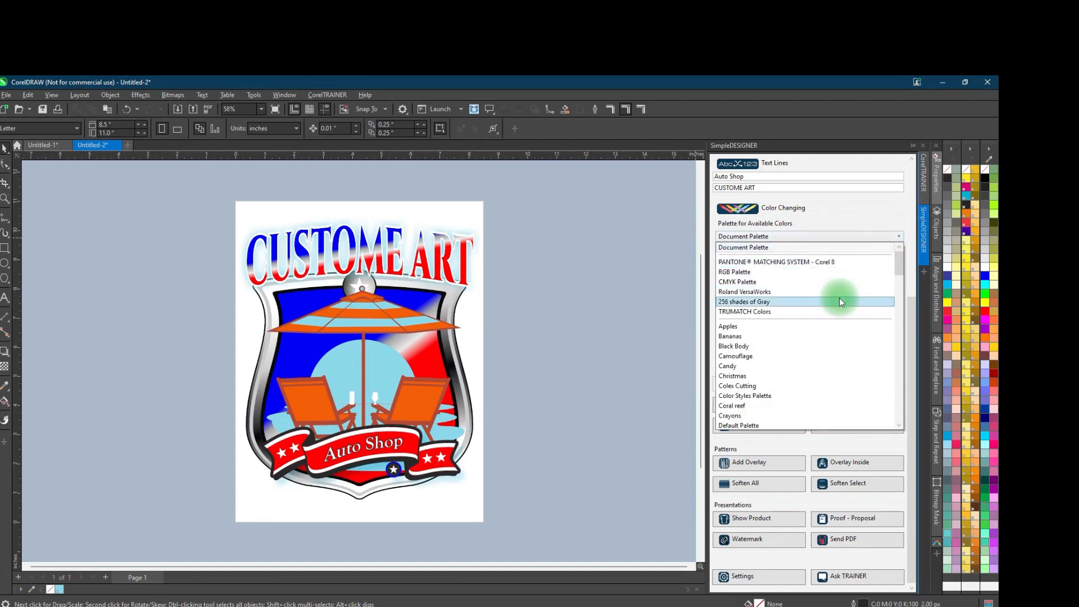
left_click(834, 272)
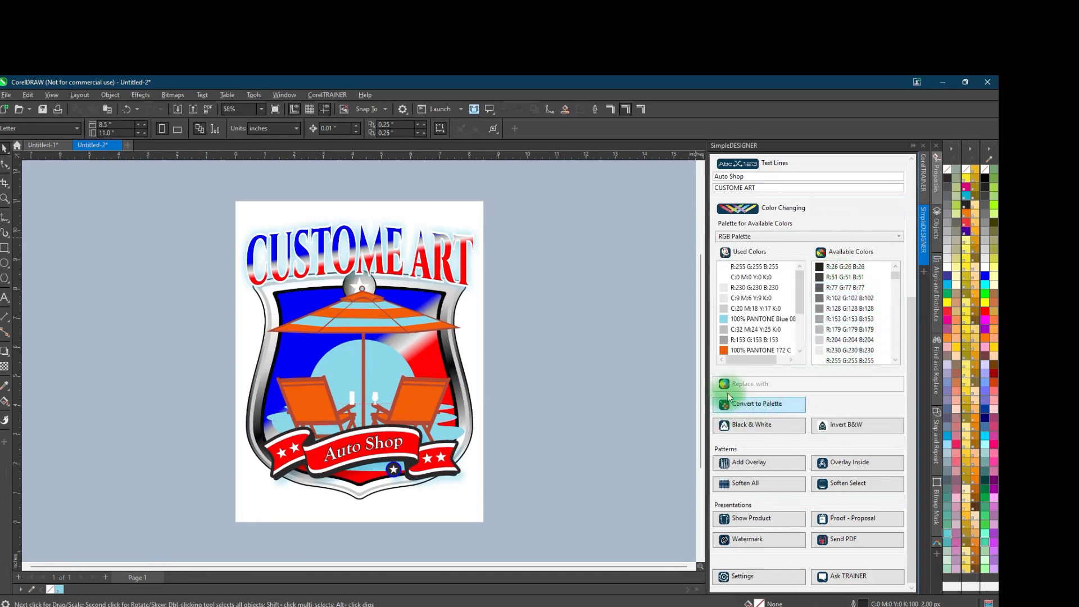
left_click(756, 403)
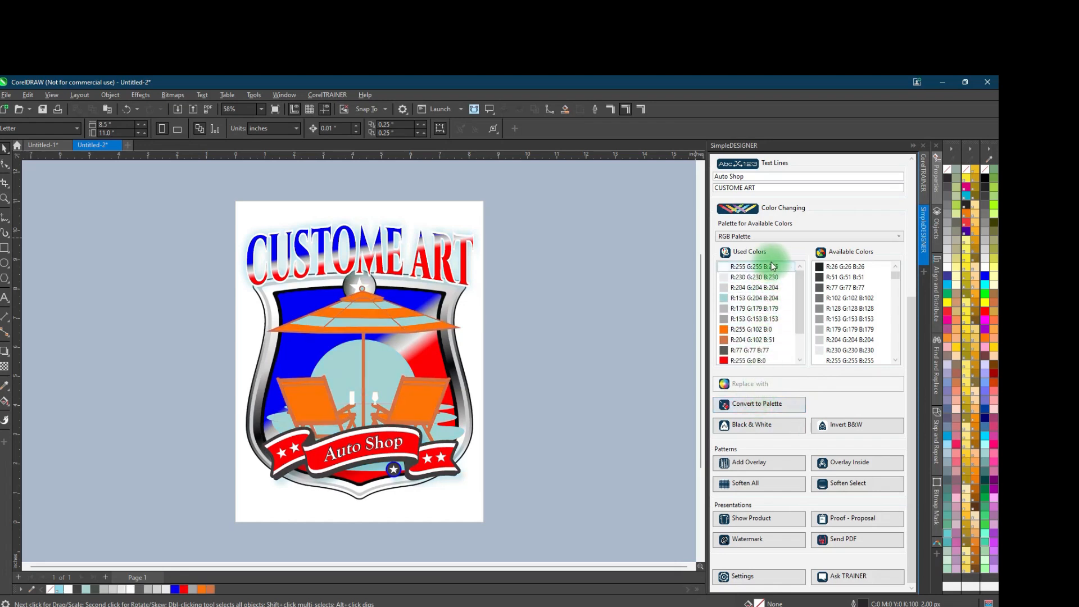
scroll(762, 326, "down", 1)
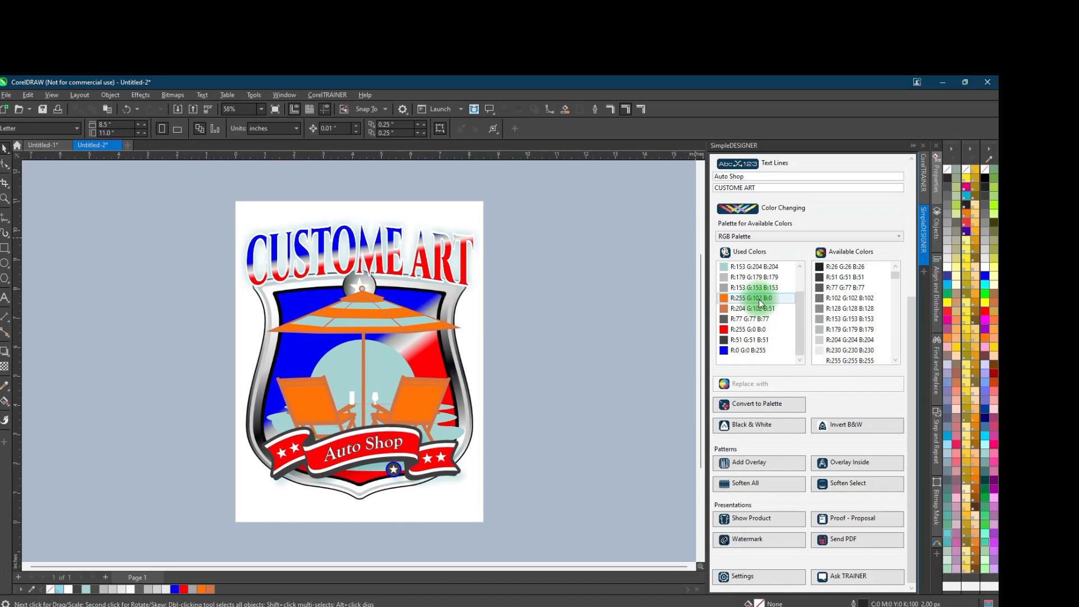
scroll(761, 305, "up", 1)
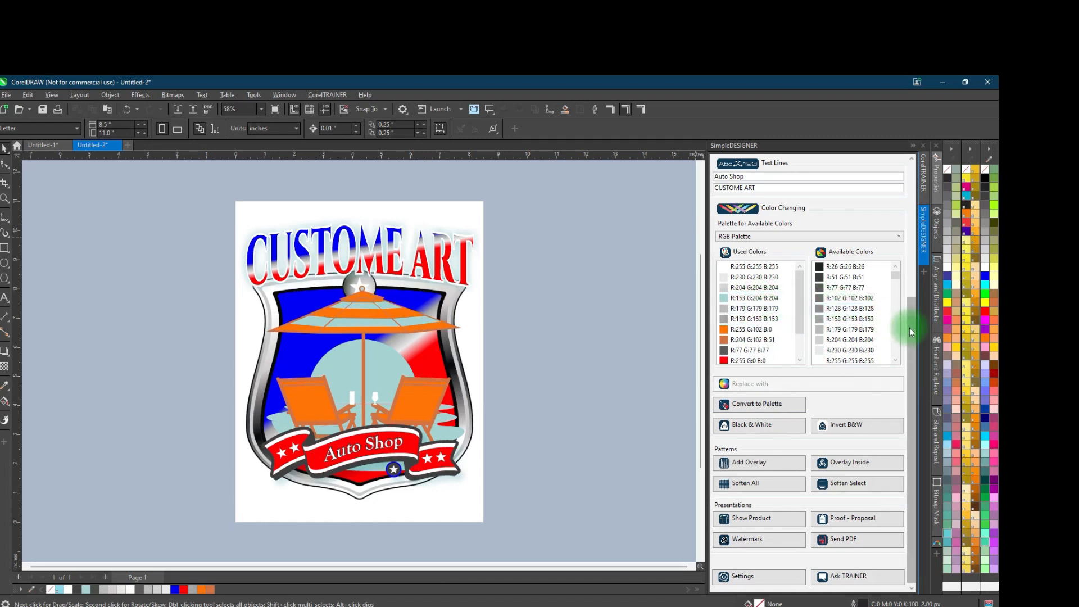
Convert the design to black and white, invert it, and undo both changes
left_click(759, 428)
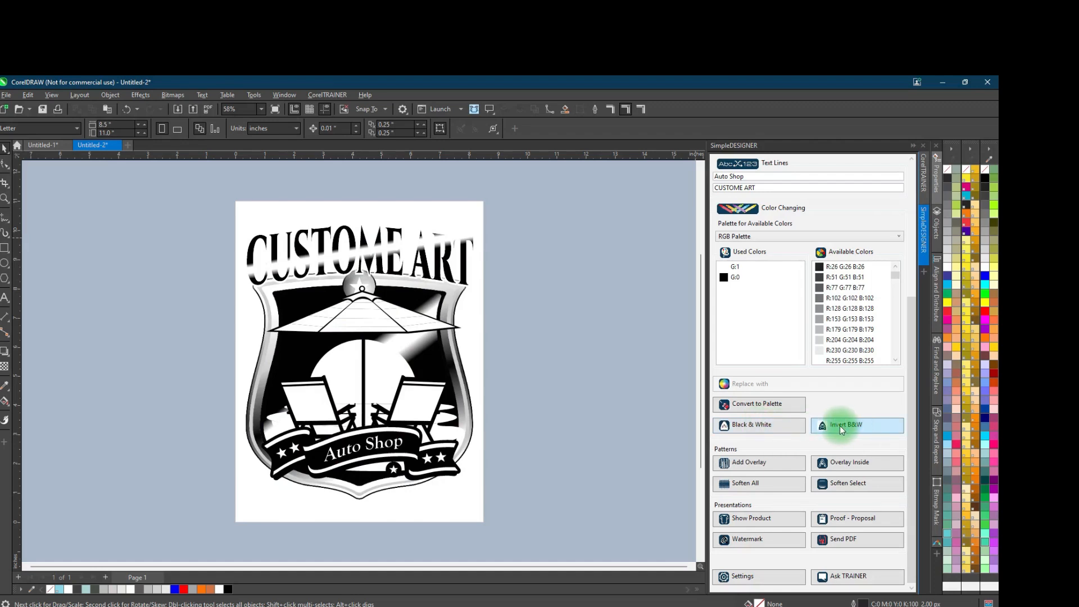
left_click(879, 428)
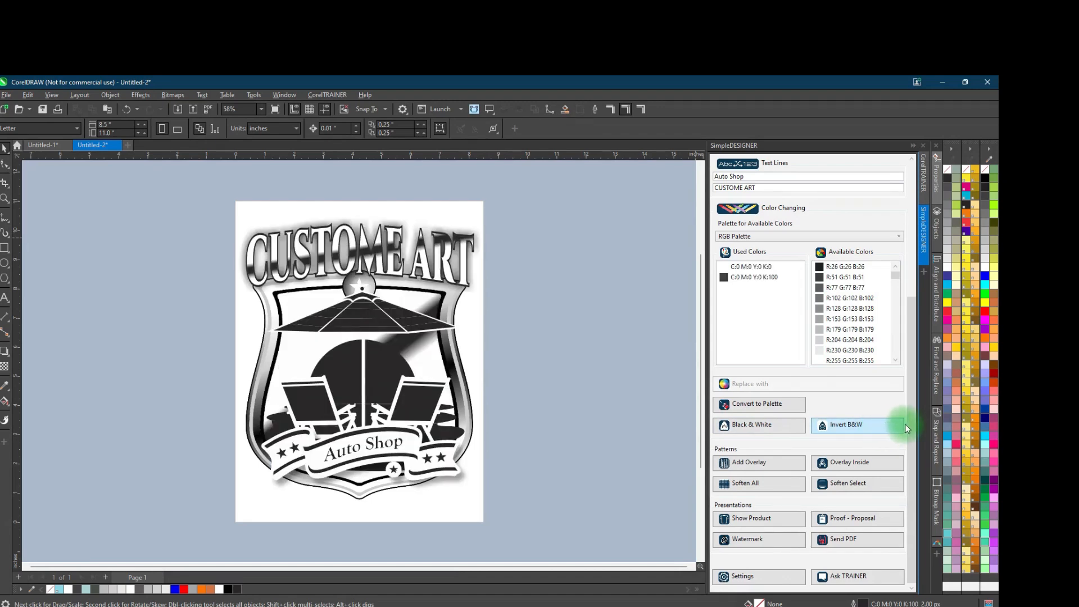
left_click_drag(915, 336, 911, 278)
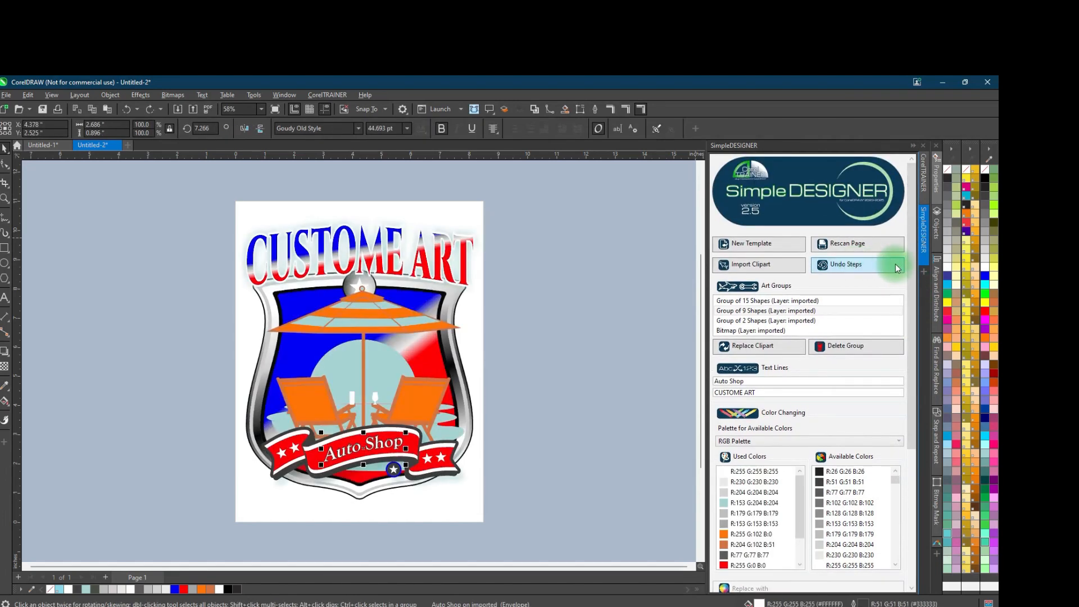
Add a pattern overlay across the whole design and undo it
left_click_drag(909, 269, 906, 473)
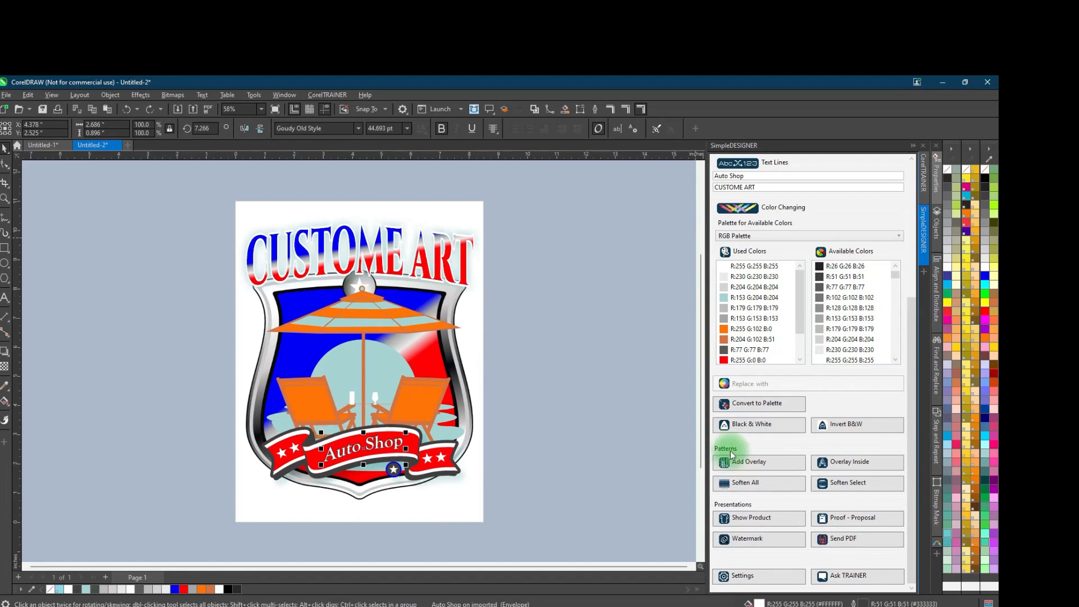
left_click(614, 448)
left_click(760, 462)
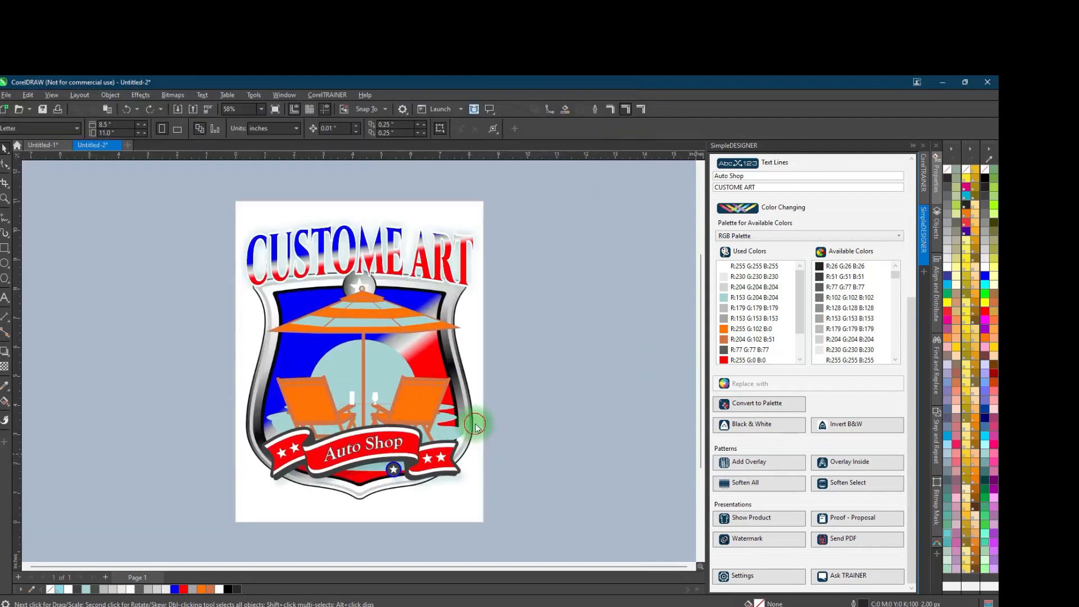
double_click(472, 425)
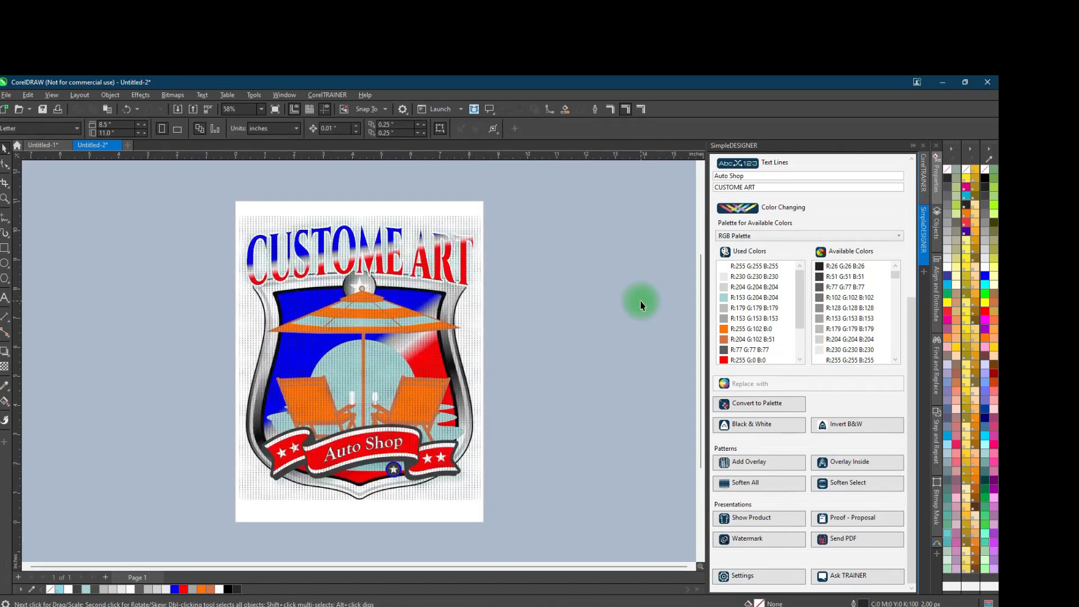
key("ctrl+z")
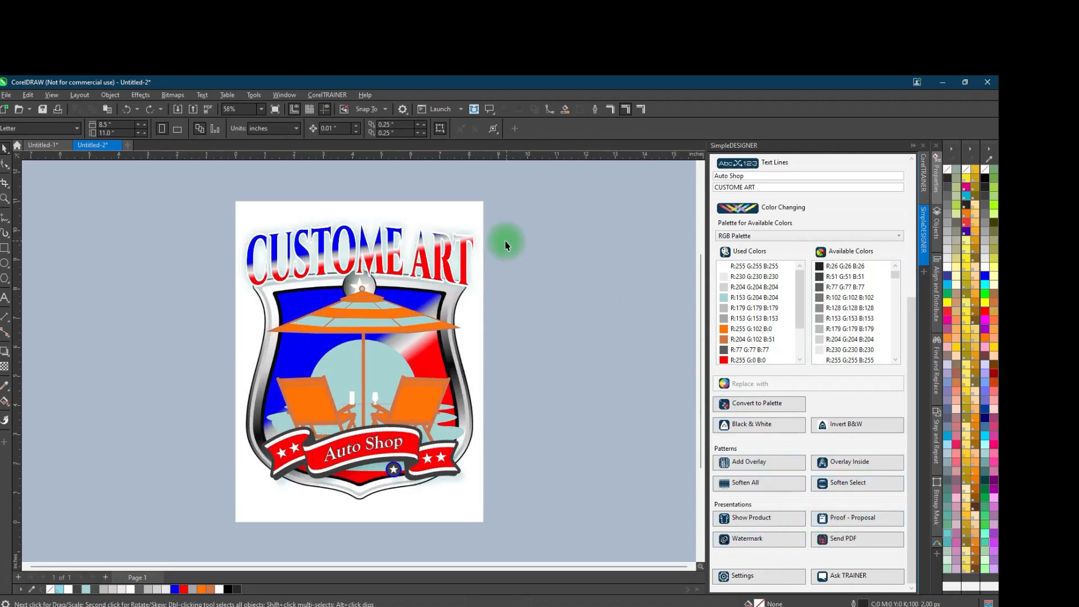
Place a pattern overlay inside the CUSTOME ART text and undo it
left_click(467, 234)
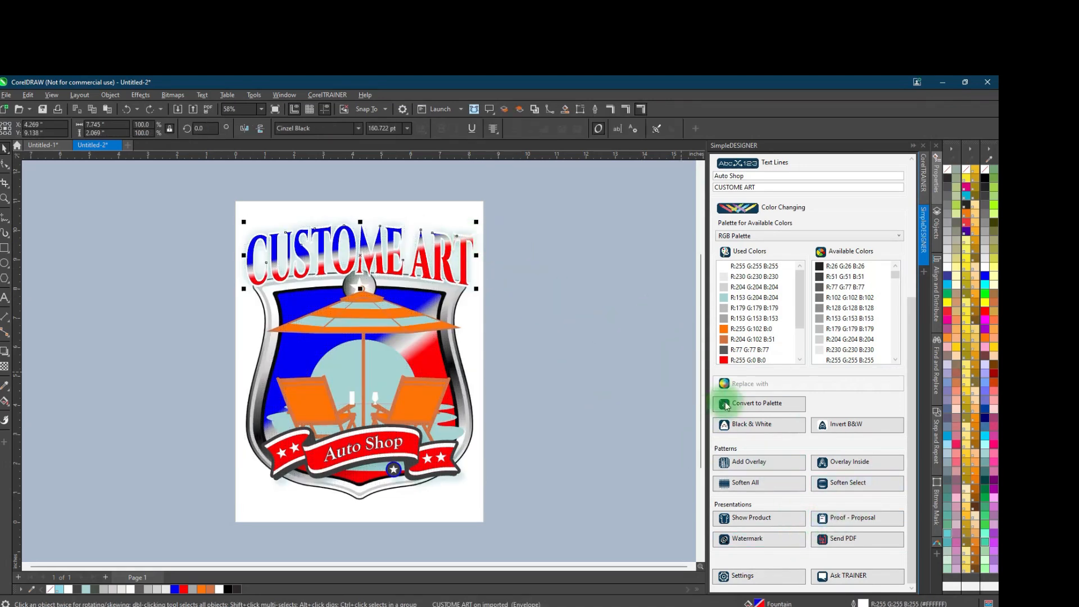
left_click(841, 465)
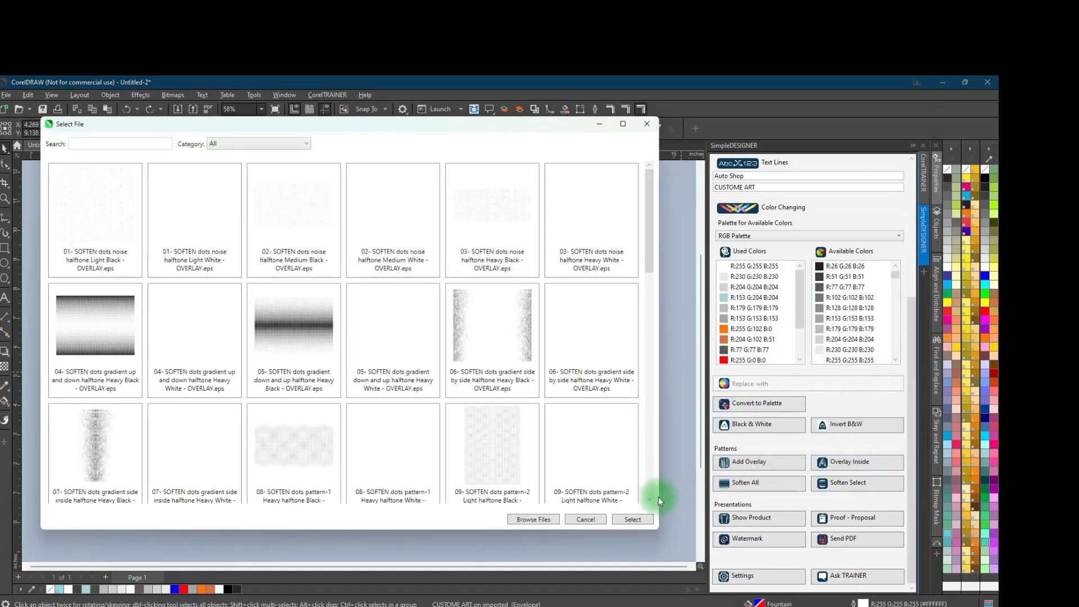
double_click(493, 458)
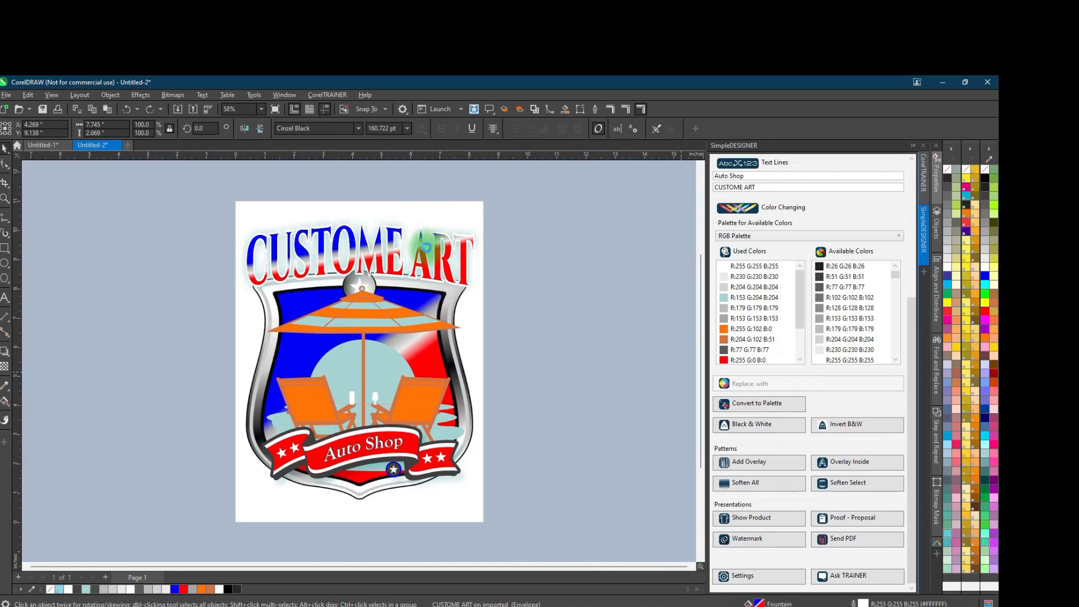
scroll(388, 250, "up", 5)
scroll(387, 250, "down", 5)
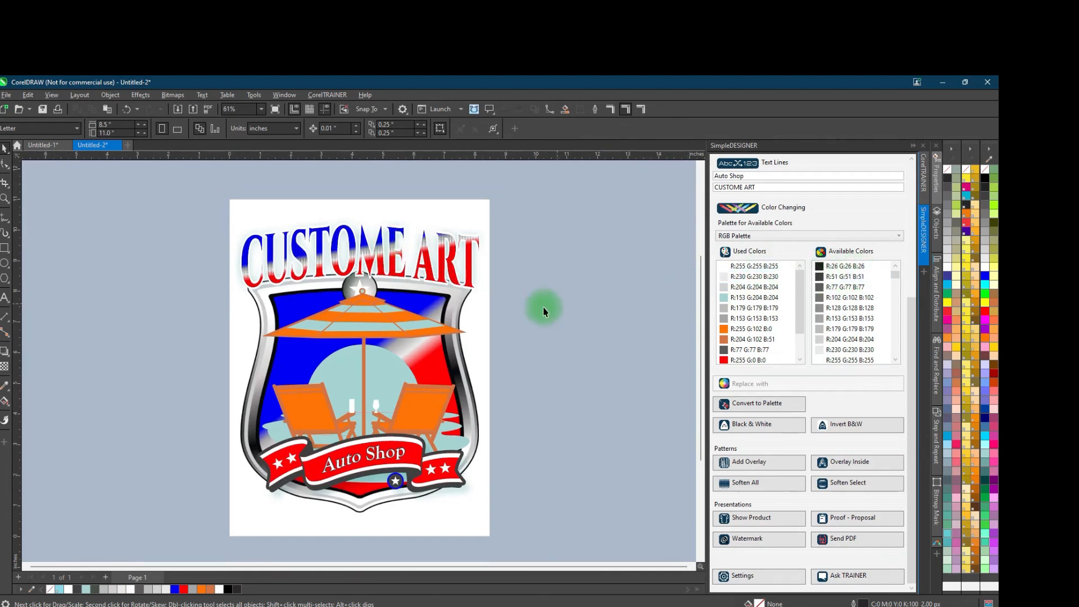
key("ctrl+z")
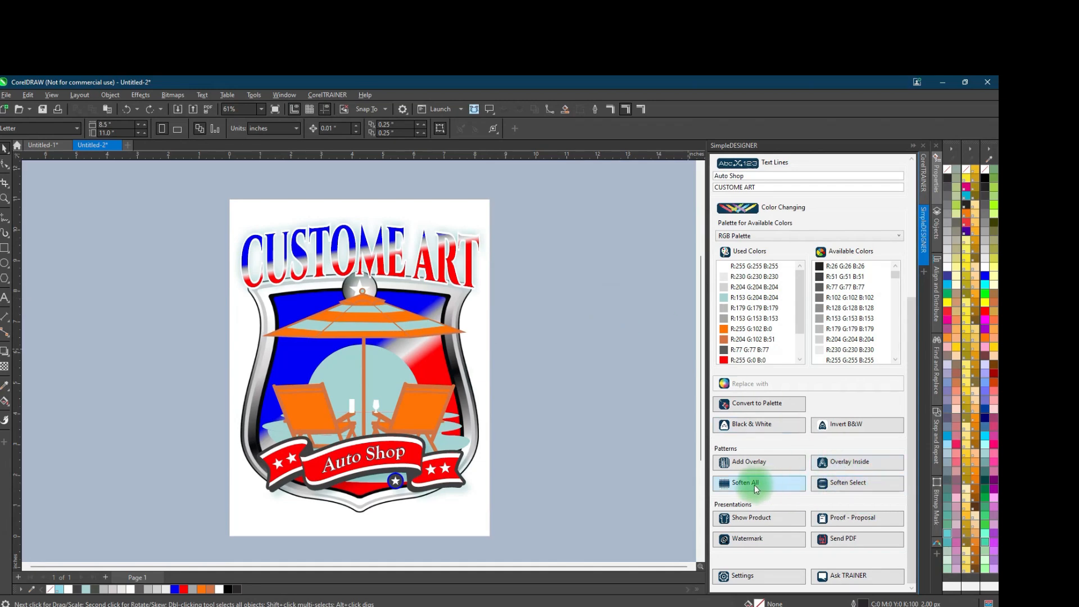
Soften the whole design with a coarse halftone dot pattern and undo it
left_click(786, 484)
double_click(326, 353)
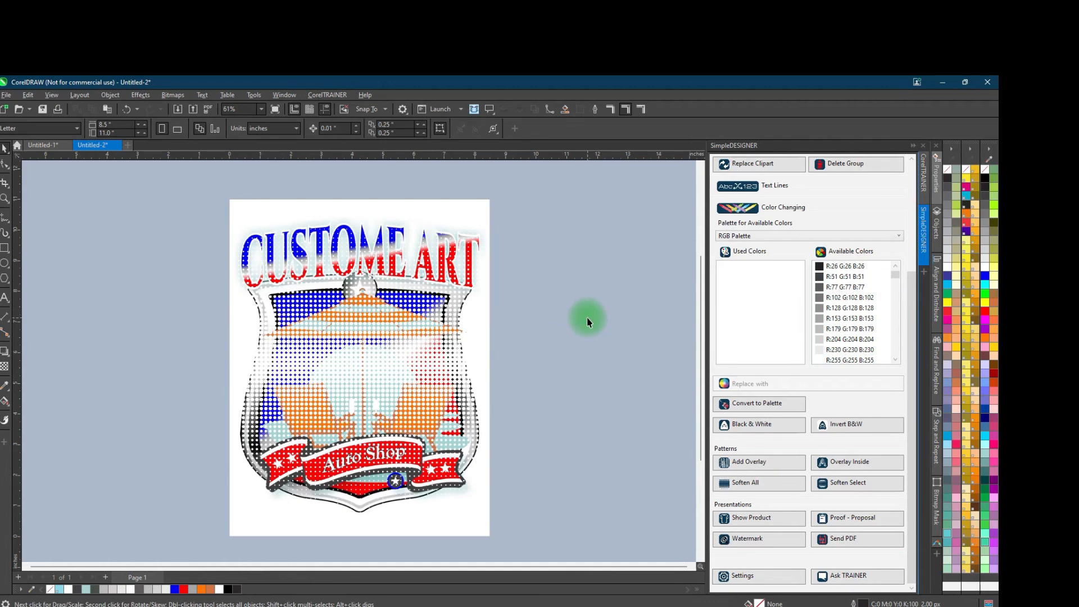
key("ctrl+z")
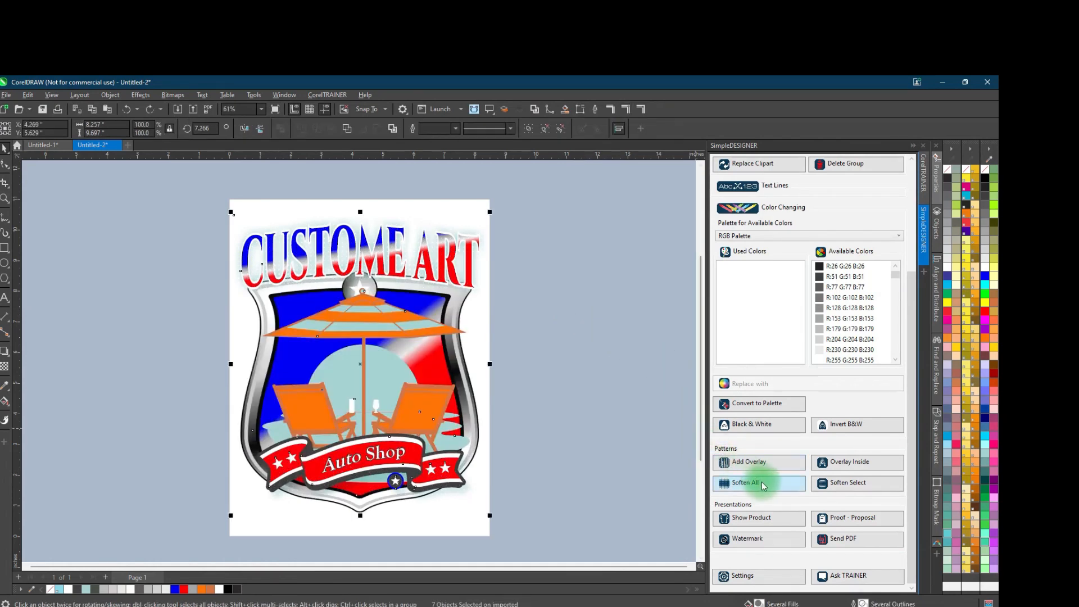
Apply Soften All to the design with a fine speckled noise pattern
left_click(763, 484)
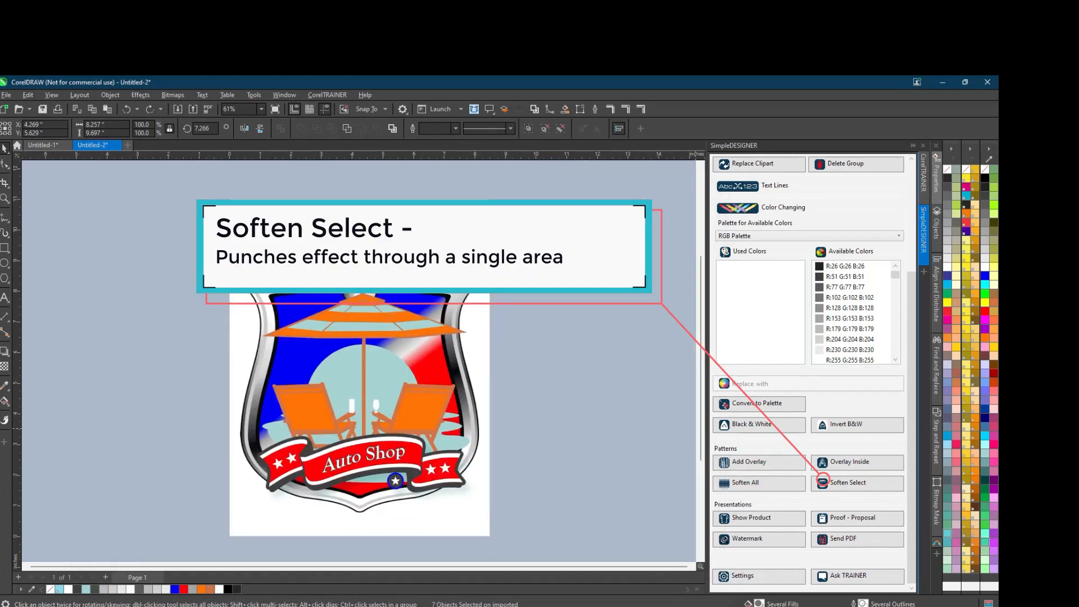
left_click(108, 391)
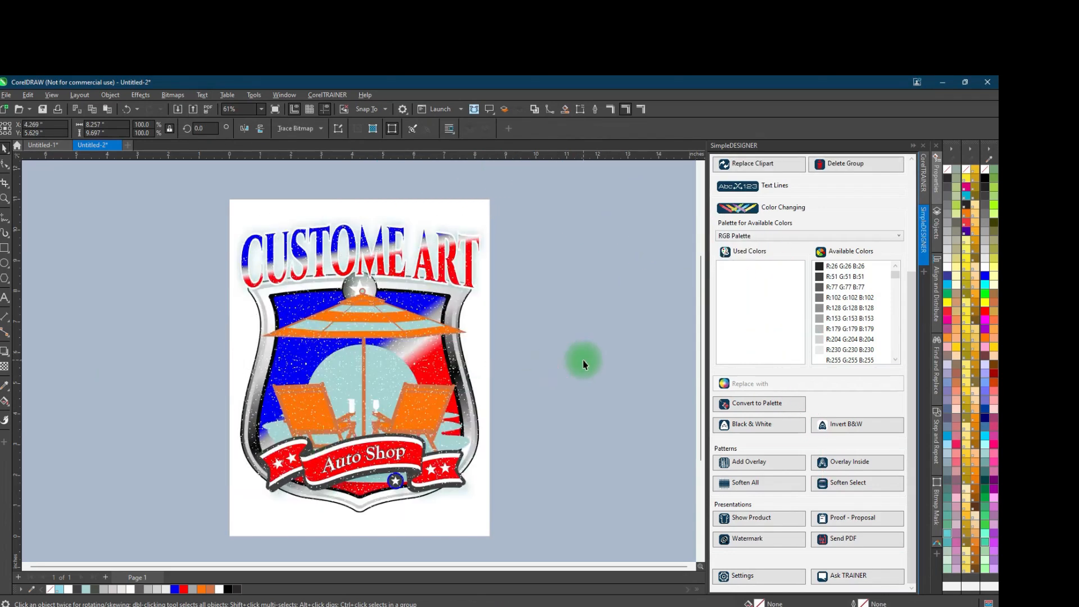
Show the design on the 30oz teal tumbler, 12oz white coffee mug, navy 10oz Rambler and black front tank top, model 2408
left_click(774, 519)
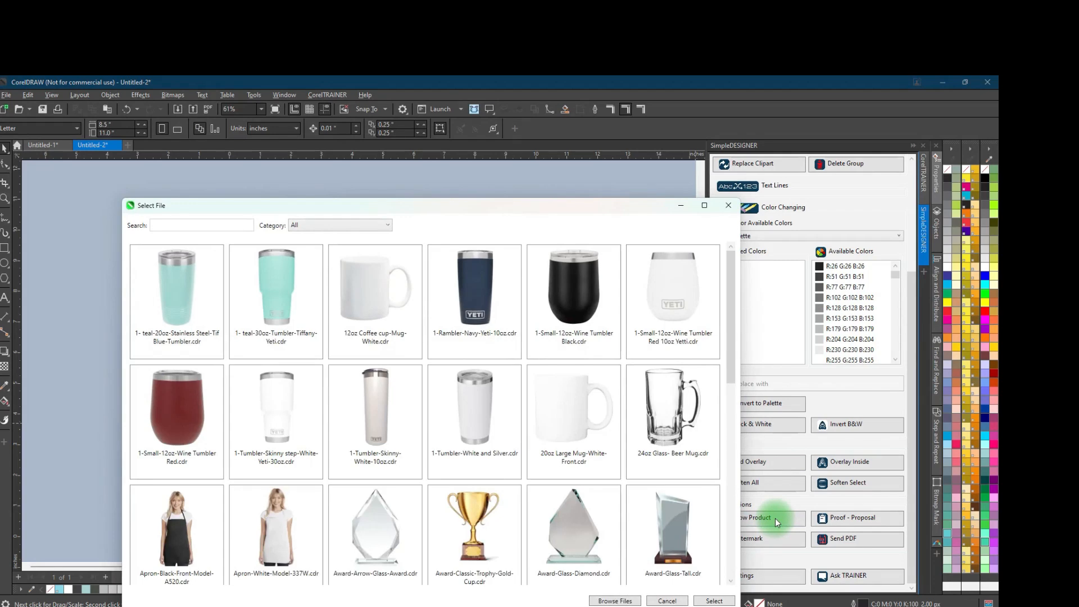
left_click(280, 293)
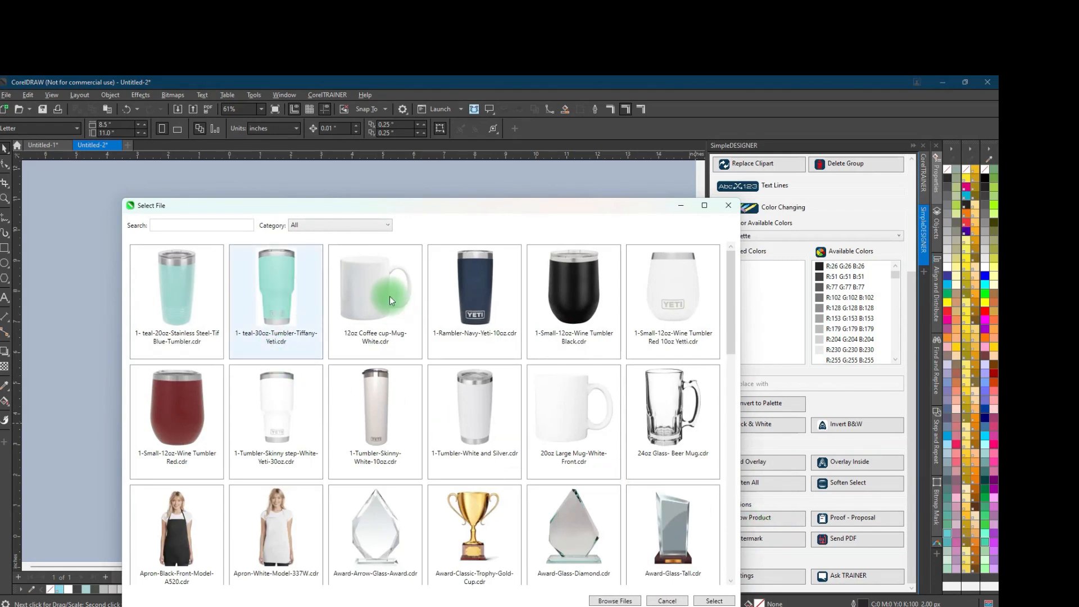
scroll(508, 399, "down", 8)
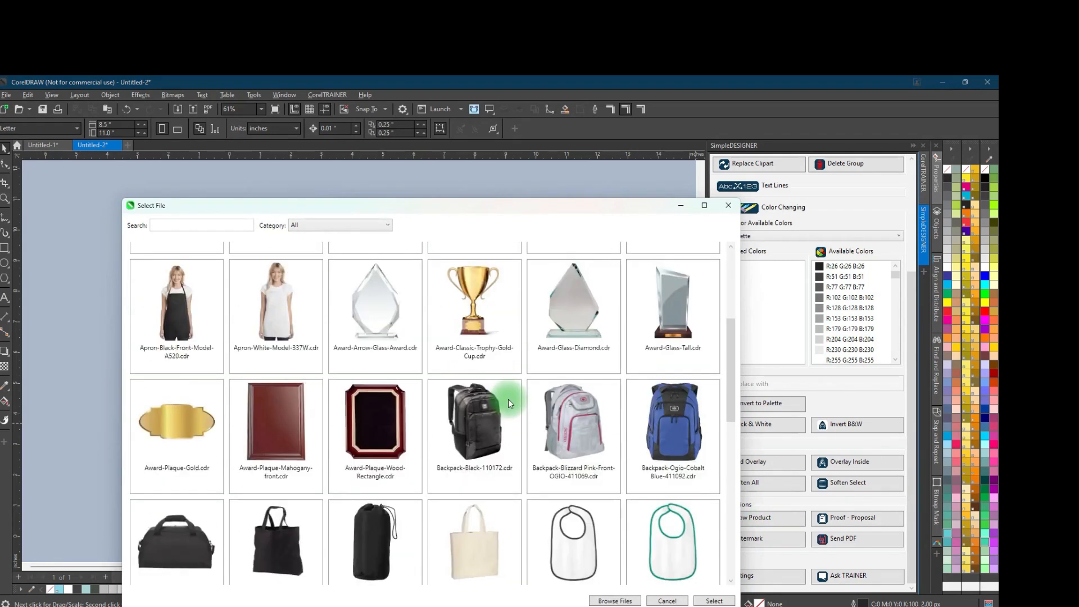
scroll(509, 399, "down", 15)
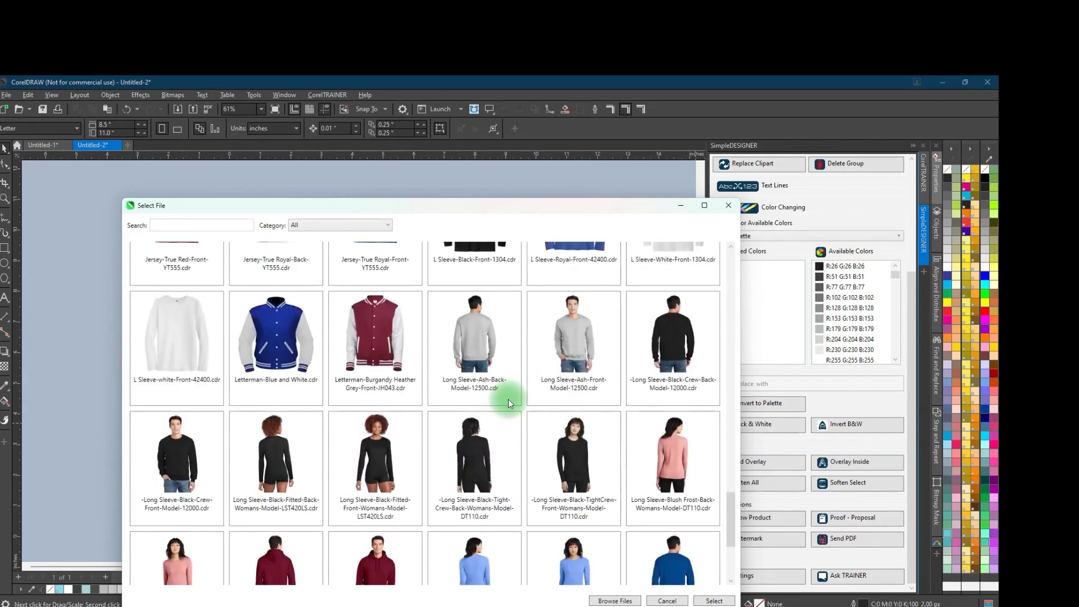
scroll(508, 399, "down", 12)
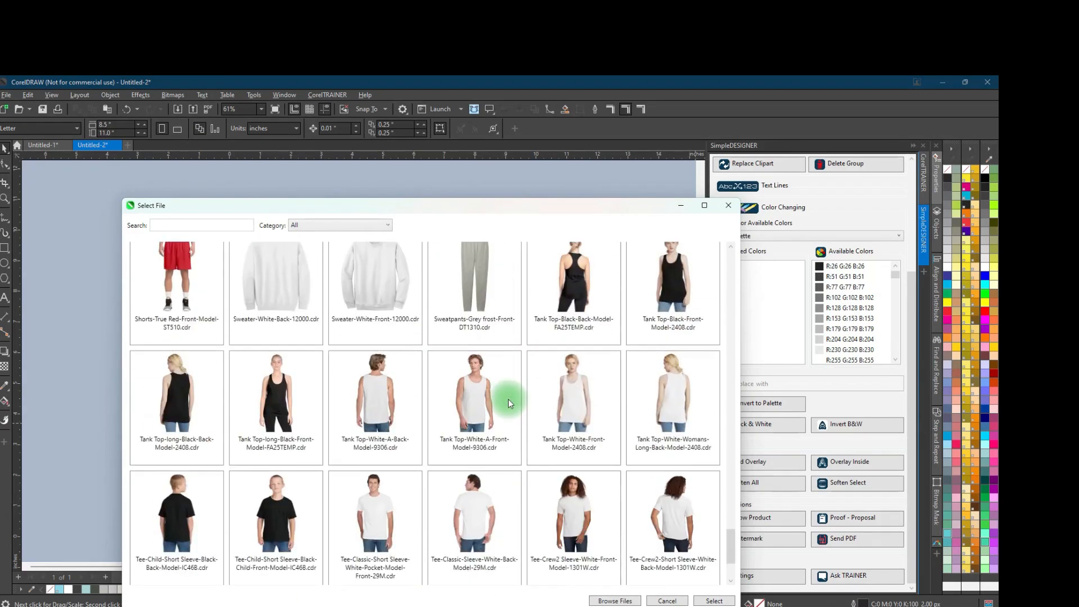
left_click(687, 276)
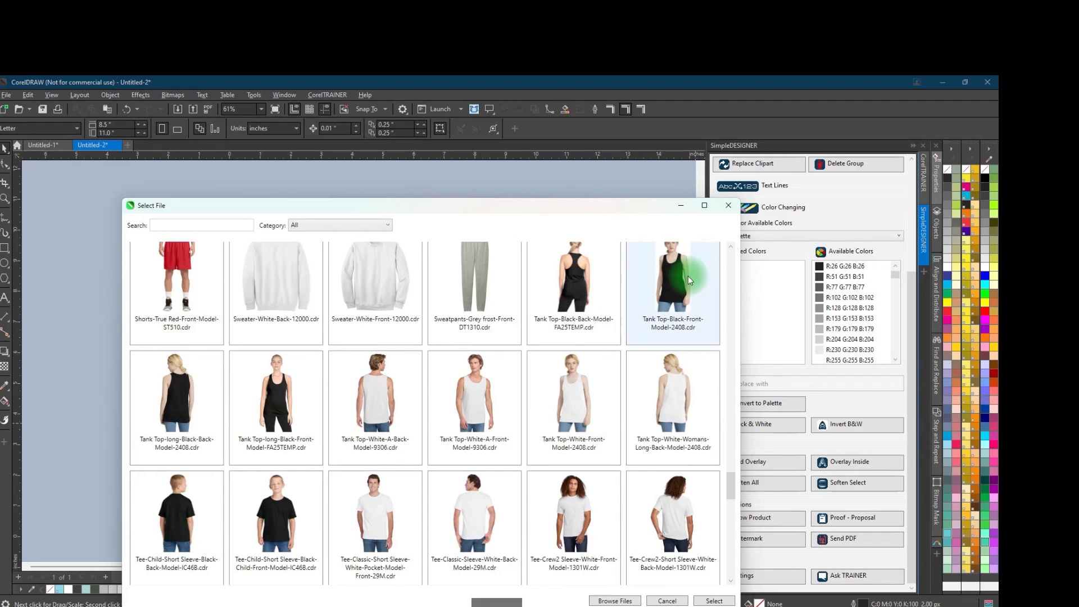
left_click(714, 600)
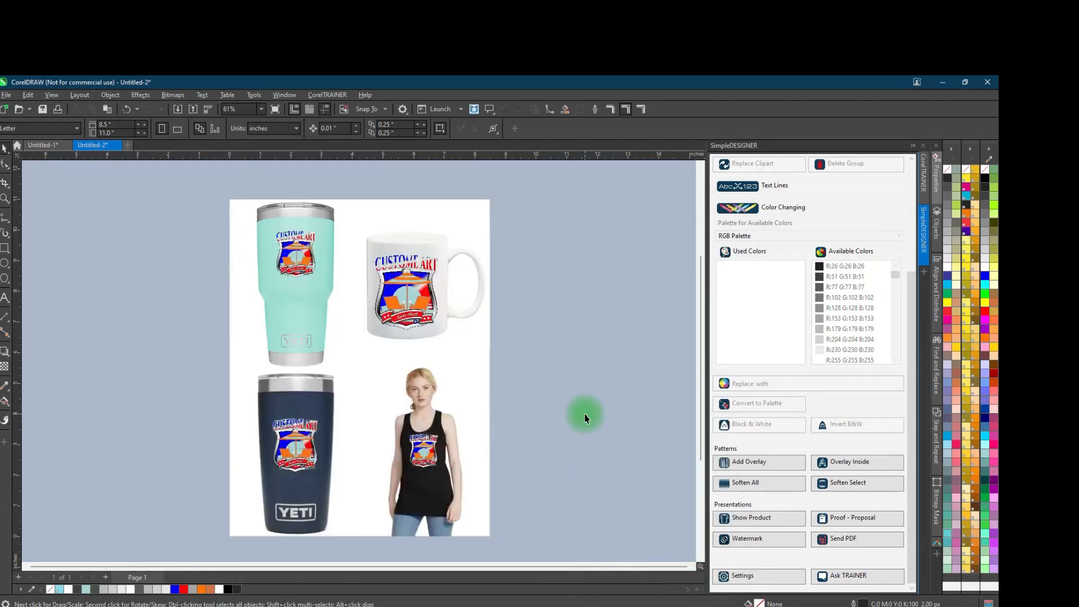
Check the original artwork page, and on the Products page shrink the tank top's design and place it at one side of the chest
left_click(134, 578)
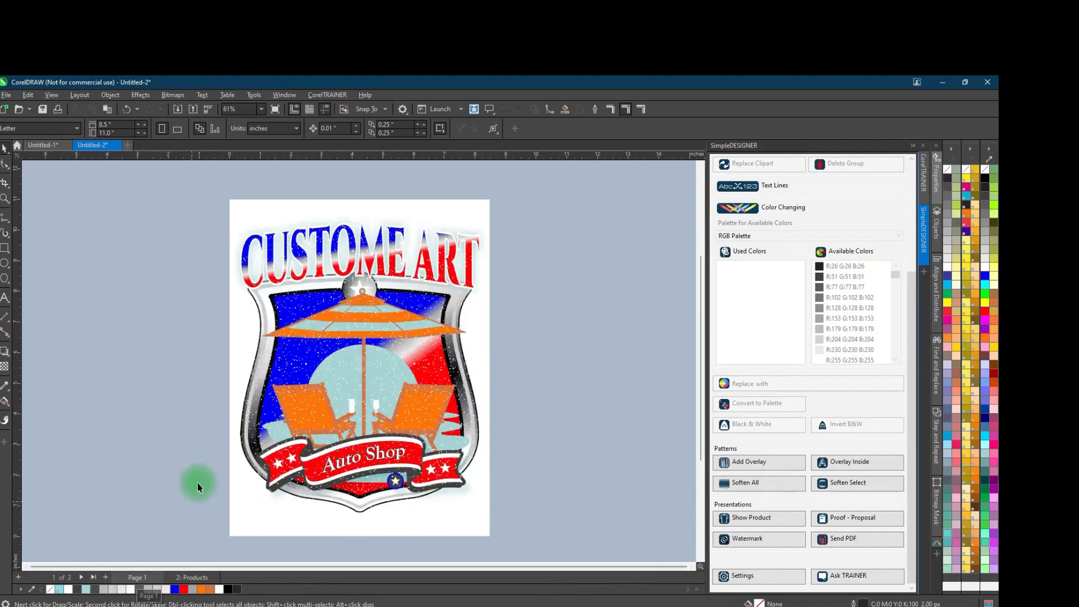
left_click(201, 578)
left_click(425, 468)
left_click(429, 471, "ctrl")
left_click(419, 459, "ctrl")
left_click_drag(441, 434, 430, 452)
left_click(577, 405)
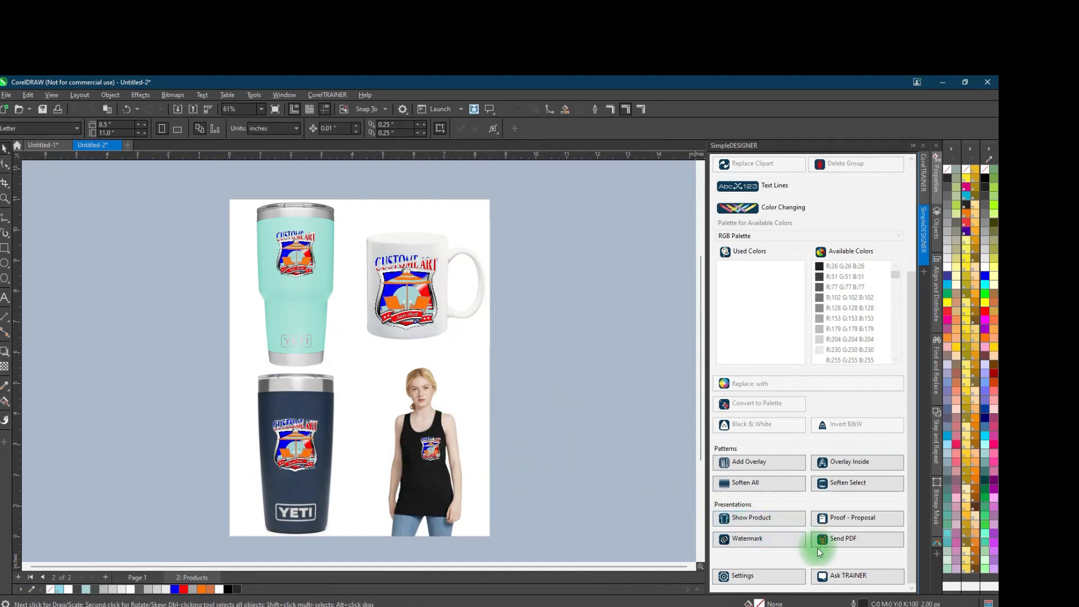
Create a proposal page from the template "Proprosal Form -4 Products -3.cdr"
left_click(871, 518)
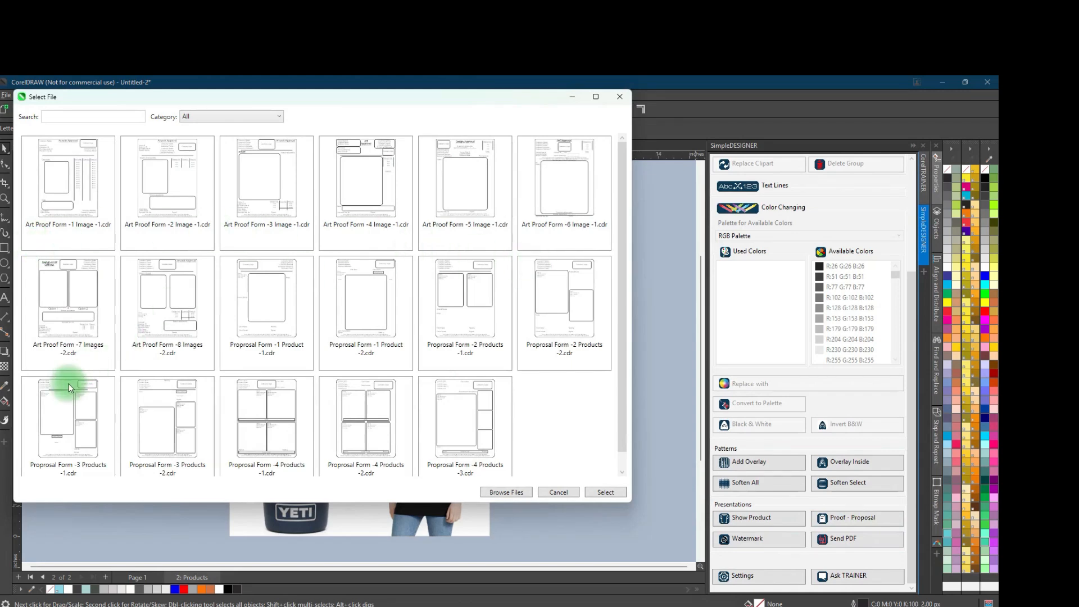
double_click(470, 426)
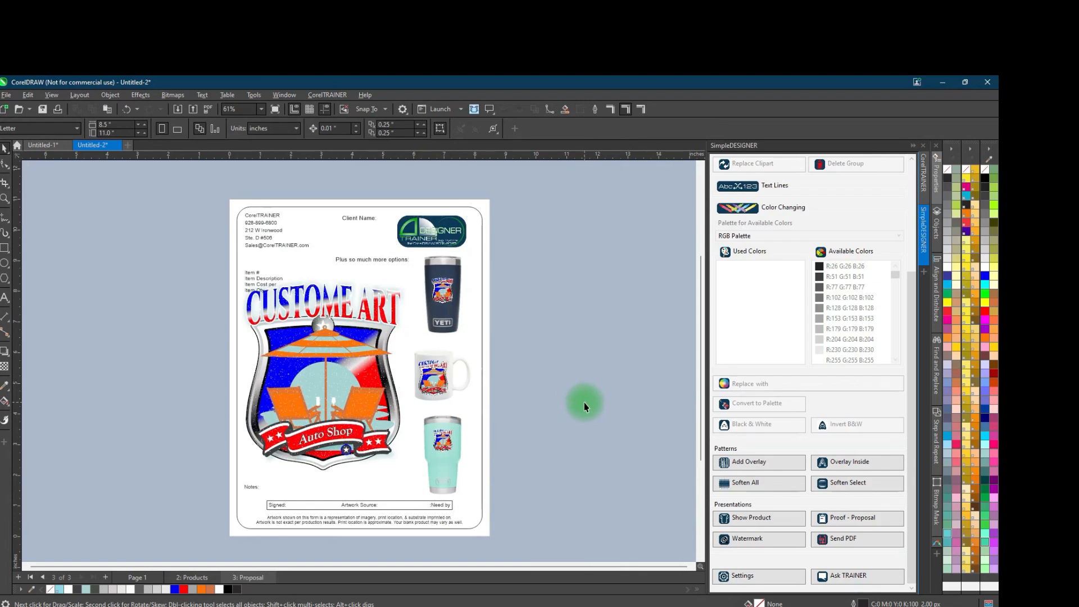
From the original artwork on Page 1, create a proof page using the Art Approval form template
left_click(137, 577)
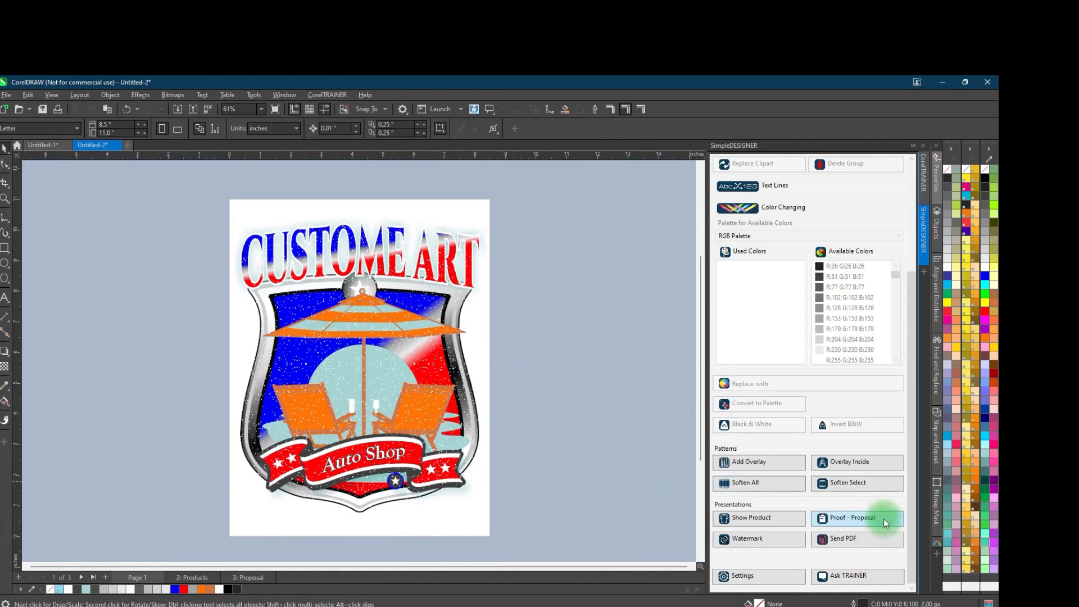
left_click(883, 522)
double_click(370, 195)
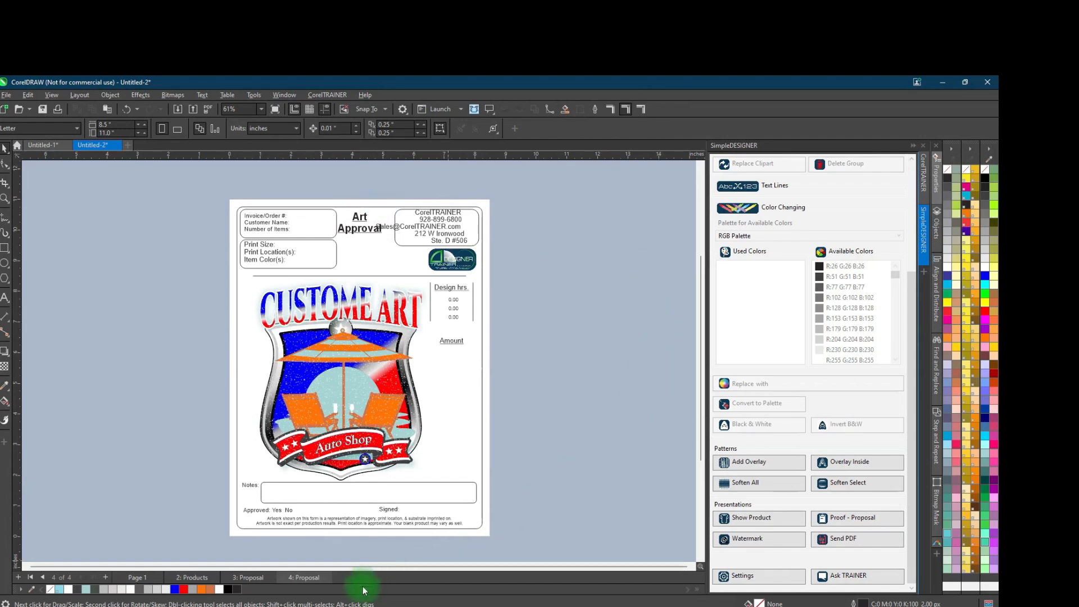
Watermark the three-product proposal on page 3 with a large logo across the artwork and products and a smaller one near the shield's base
left_click(247, 578)
left_click(750, 539)
left_click_drag(239, 222, 490, 459)
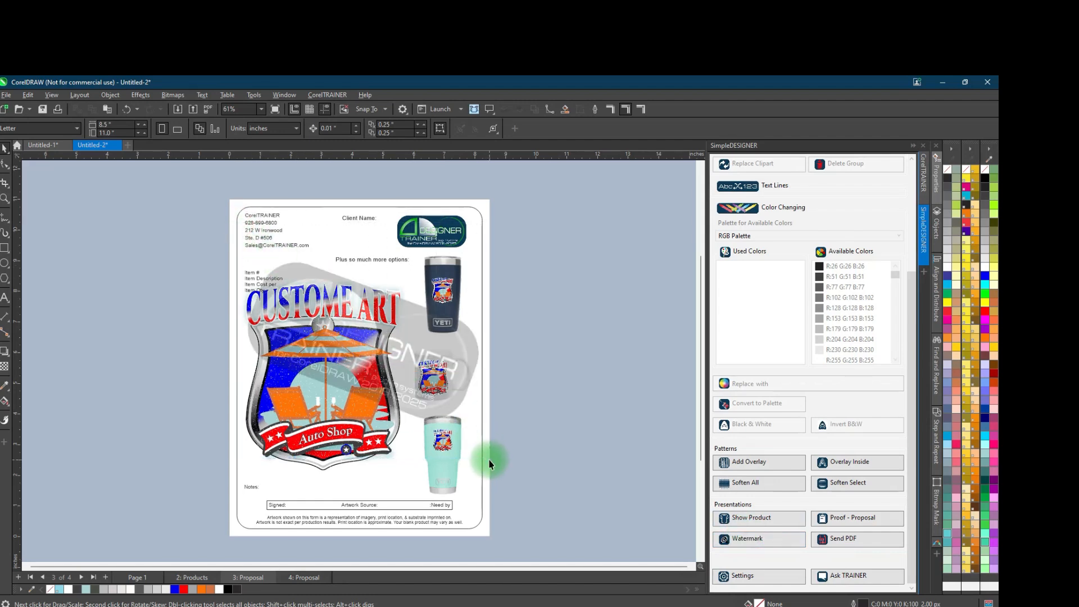
left_click(753, 538)
left_click_drag(285, 439, 406, 510)
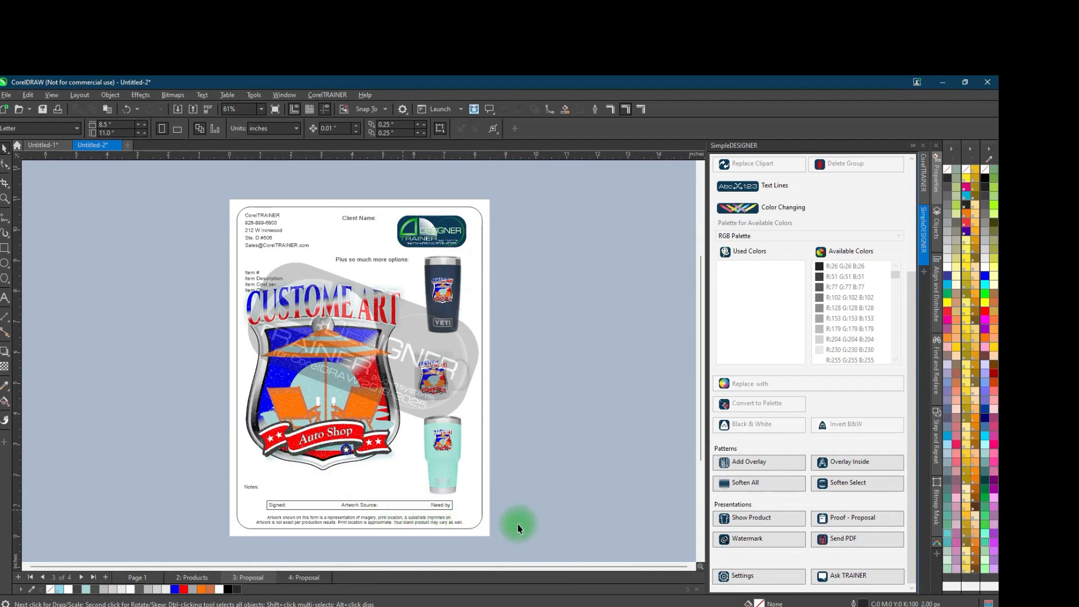
Export the document as a PDF named SimpleDESIGNER on the Desktop and go back to the watermarked proposal on page 3
left_click(848, 539)
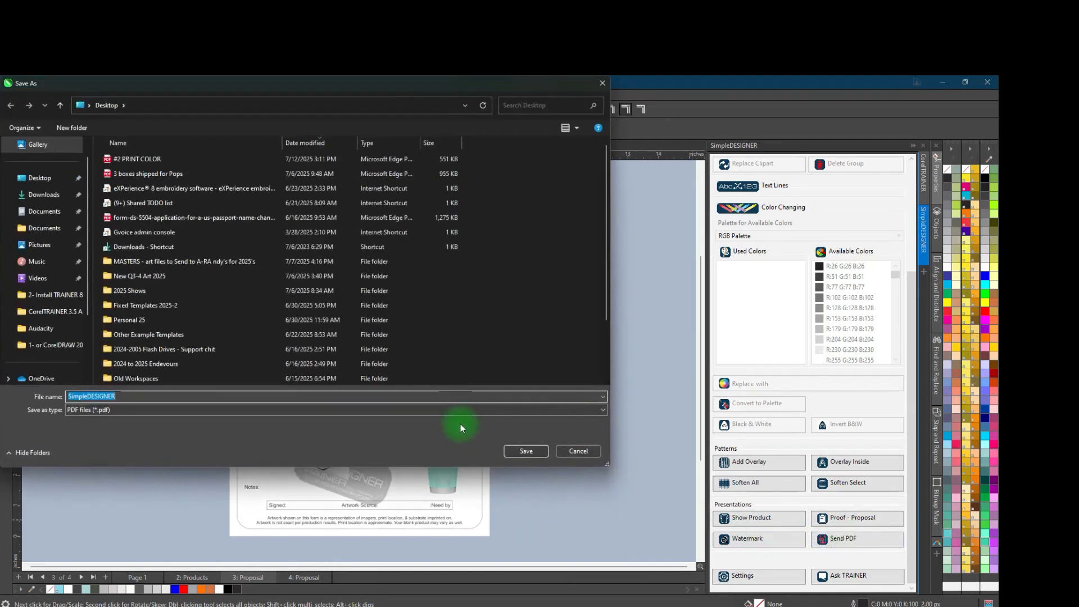
left_click(521, 450)
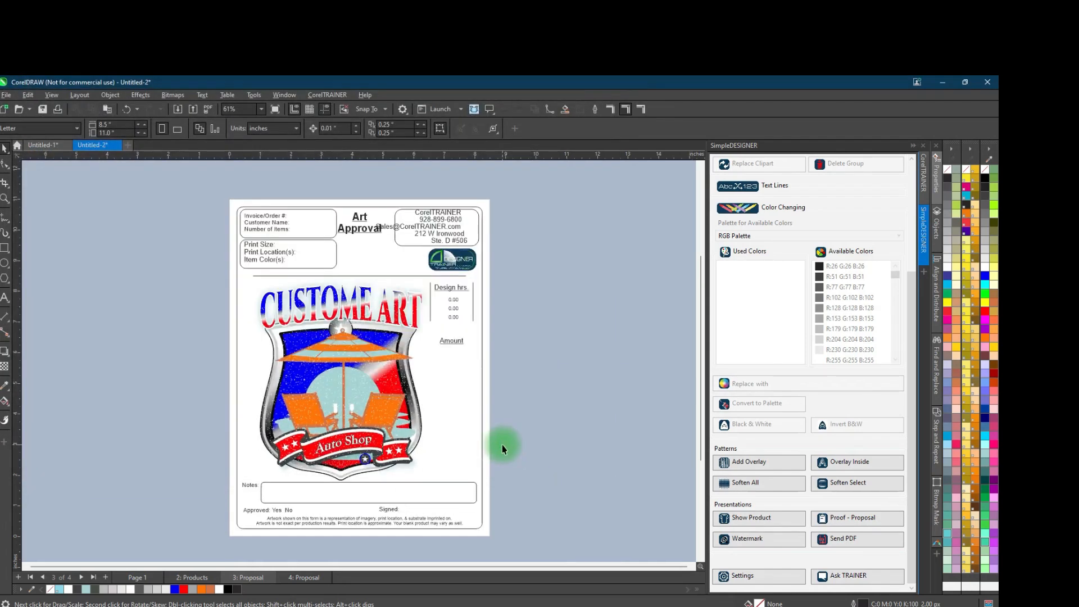
left_click(245, 579)
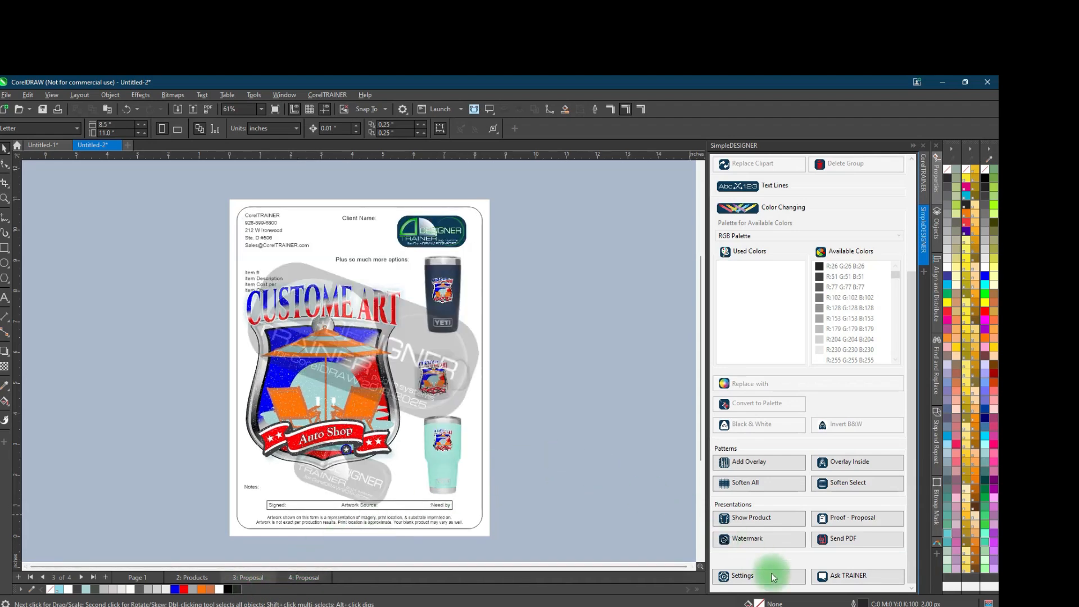
Review the company contact details, logo and subscription information in the SimpleDESIGNER settings and close them
left_click(779, 585)
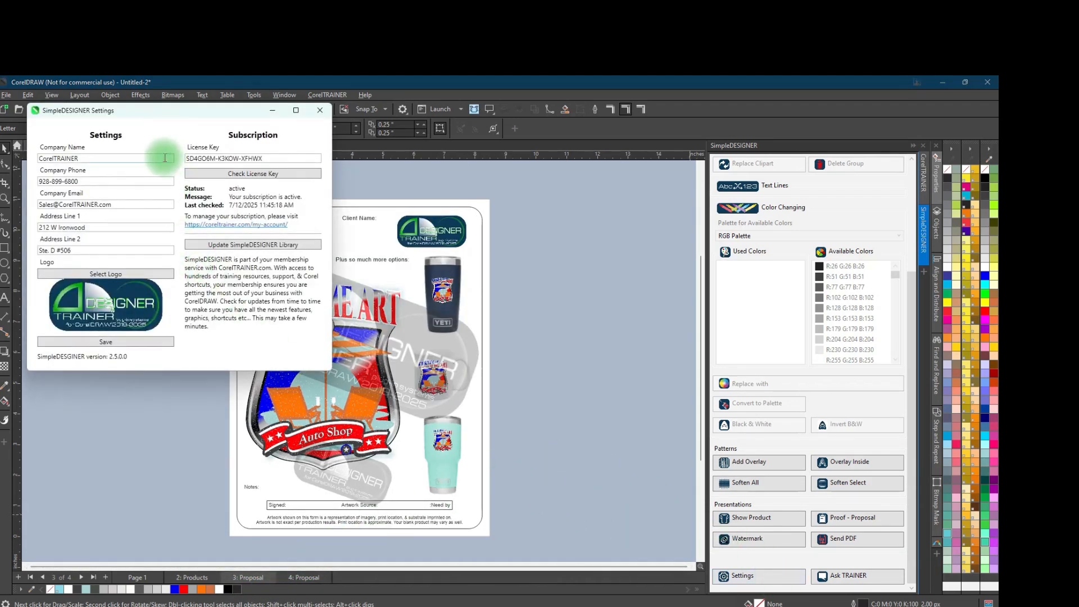
left_click_drag(89, 159, 23, 186)
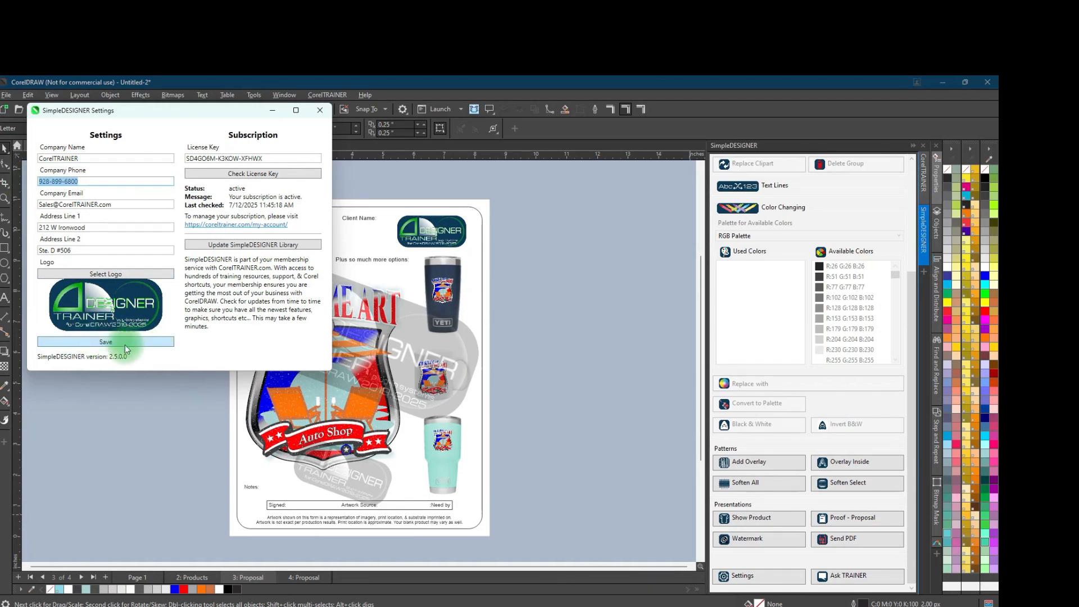
left_click(326, 110)
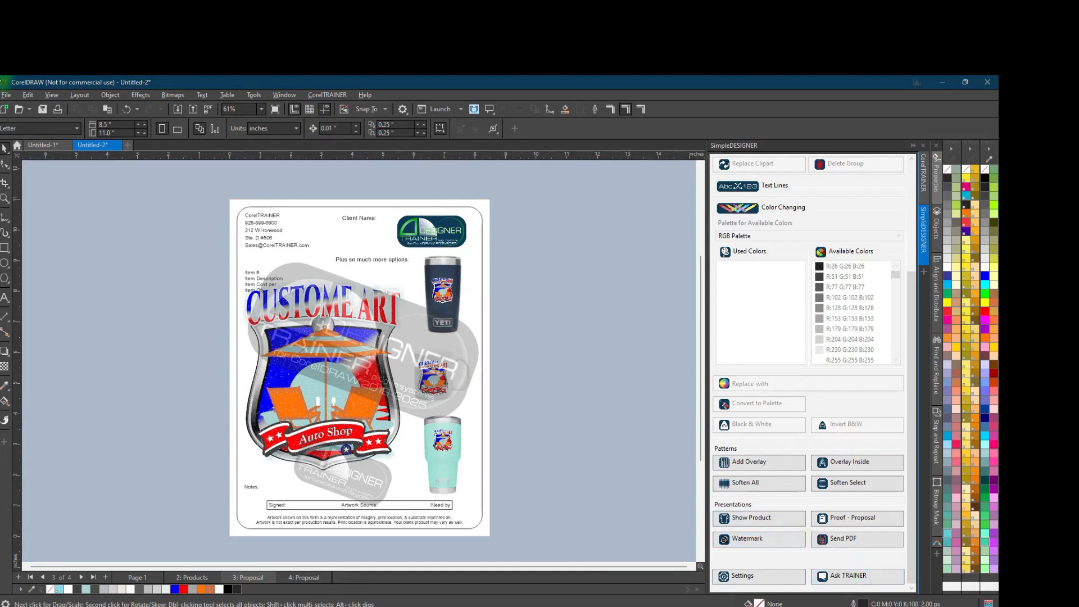
Switch to the CorelTRAINER site in the browser, check its library search and the Ask TRAINER question form, and return to CorelDRAW
left_click_drag(0, 359, 747, 163)
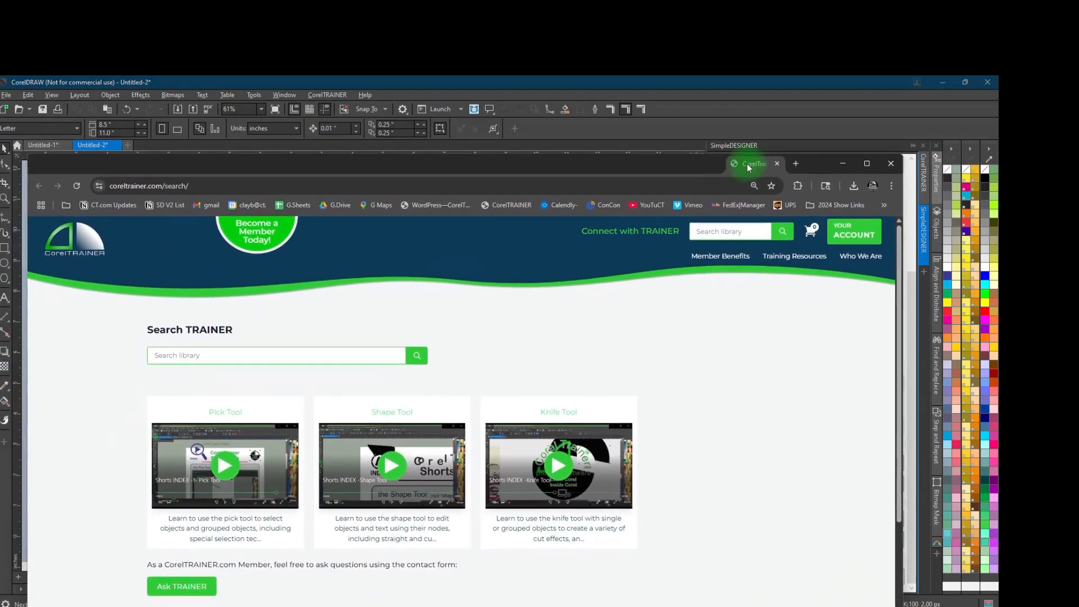
left_click(217, 355)
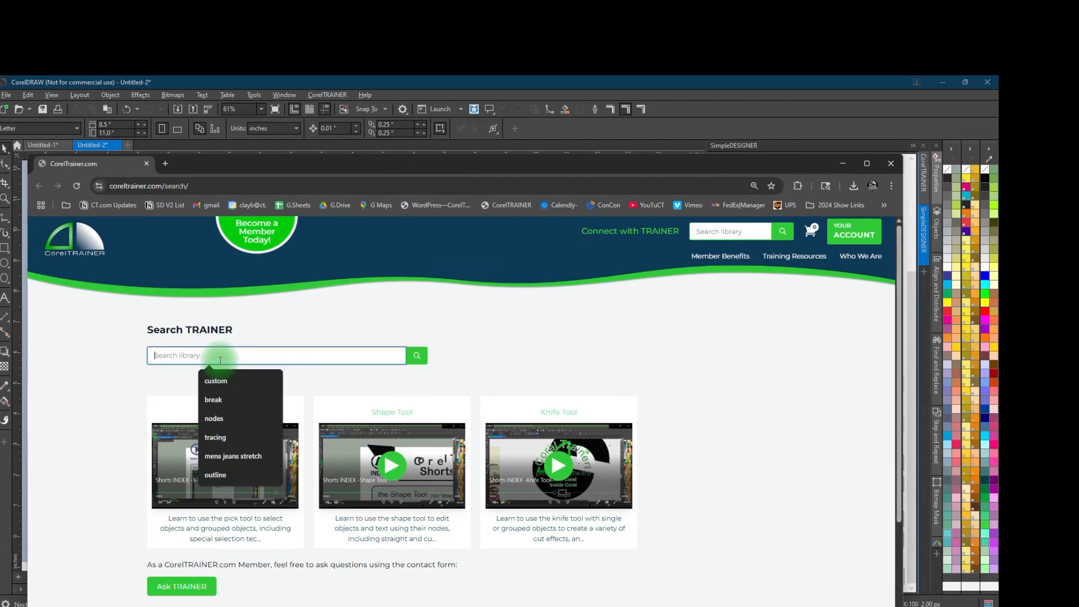
left_click(489, 374)
left_click(171, 587)
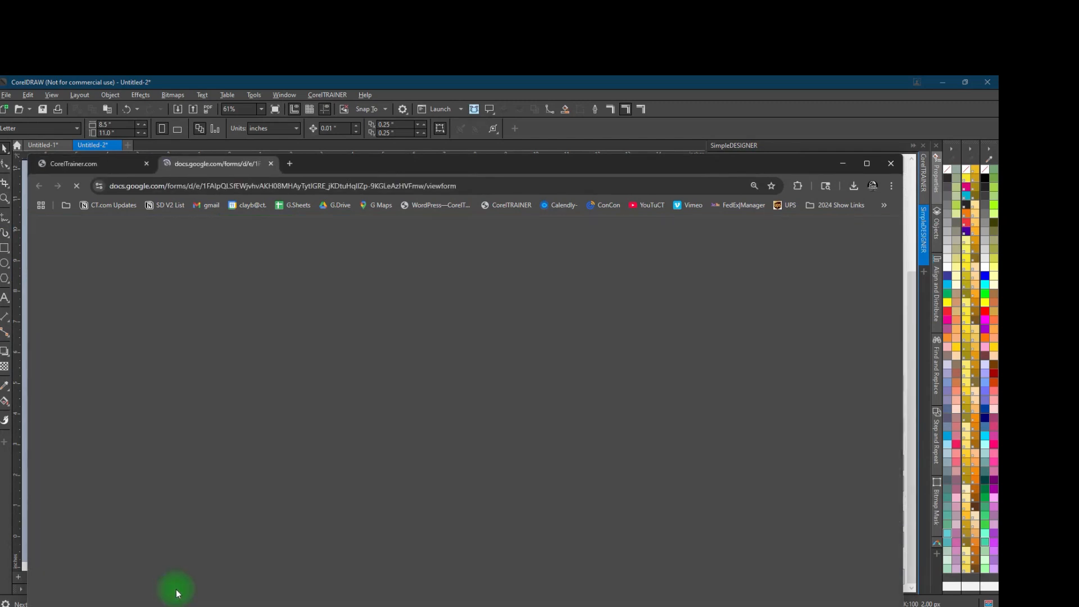
scroll(414, 473, "down", 7)
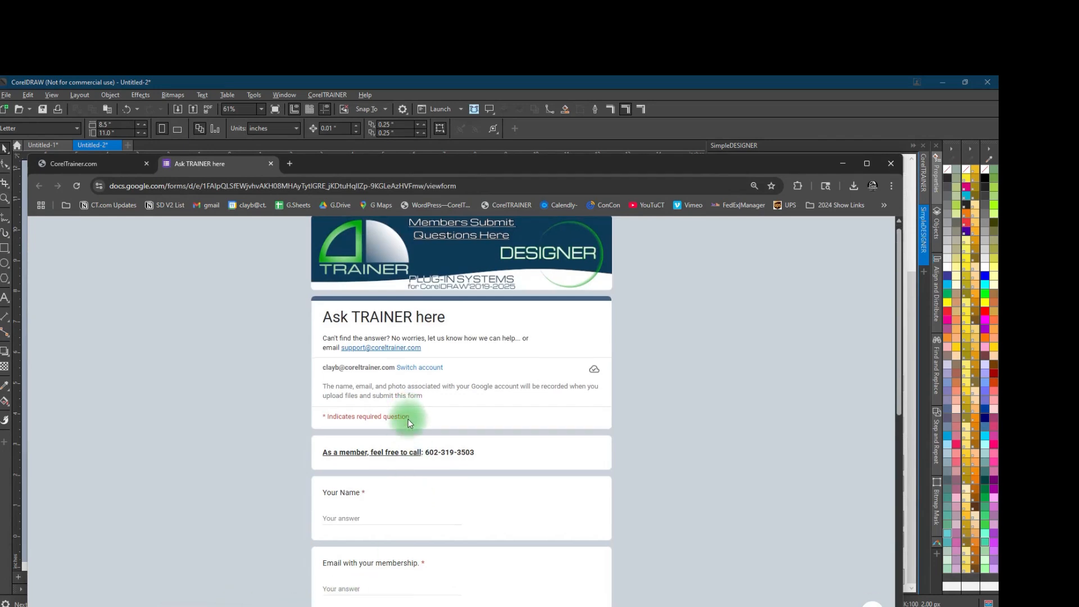
scroll(409, 423, "down", 1)
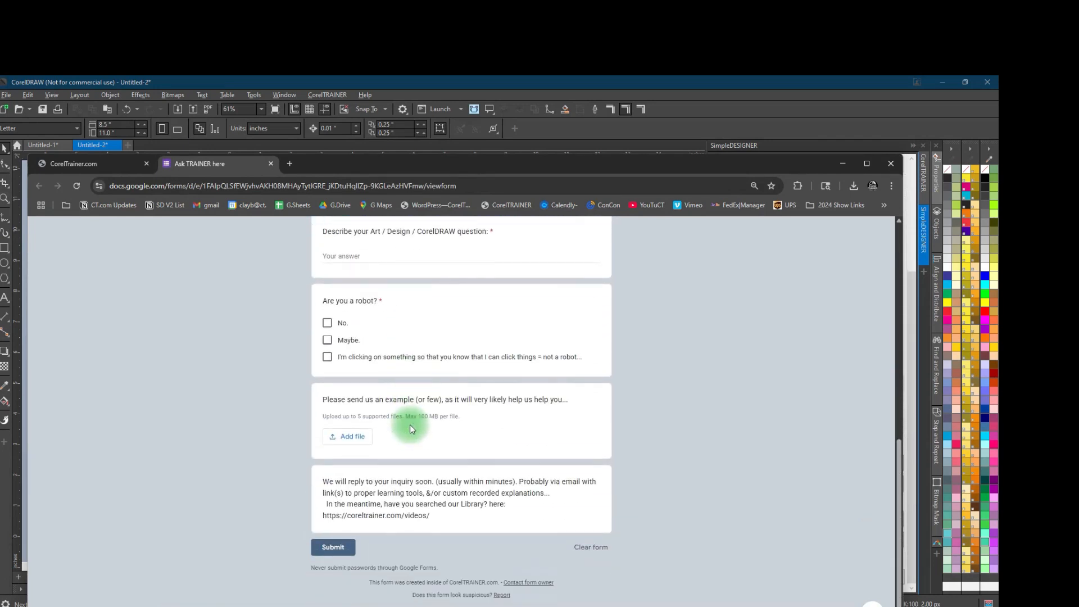
left_click(829, 118)
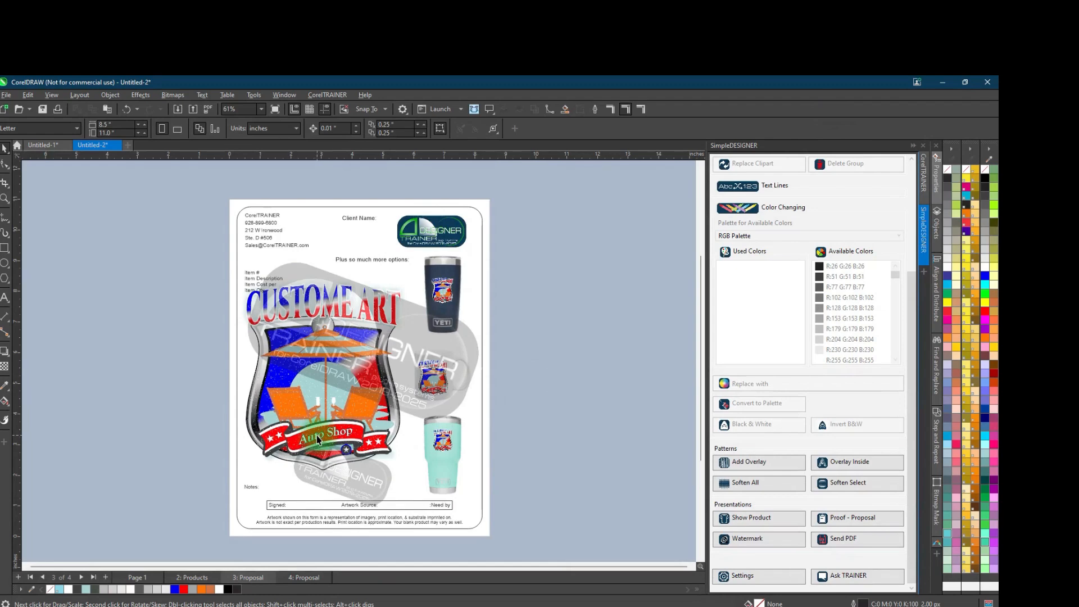
Review the document's Products page, the original artwork on Page 1 and the Art Approval page
scroll(316, 435, "down", 8)
scroll(316, 435, "up", 8)
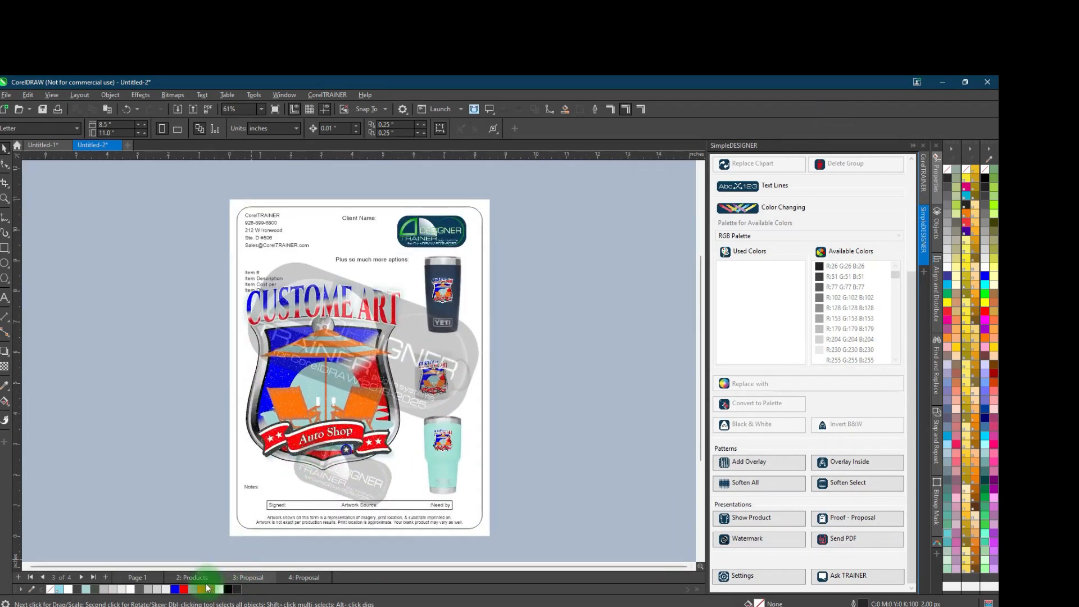
left_click(192, 578)
left_click(137, 577)
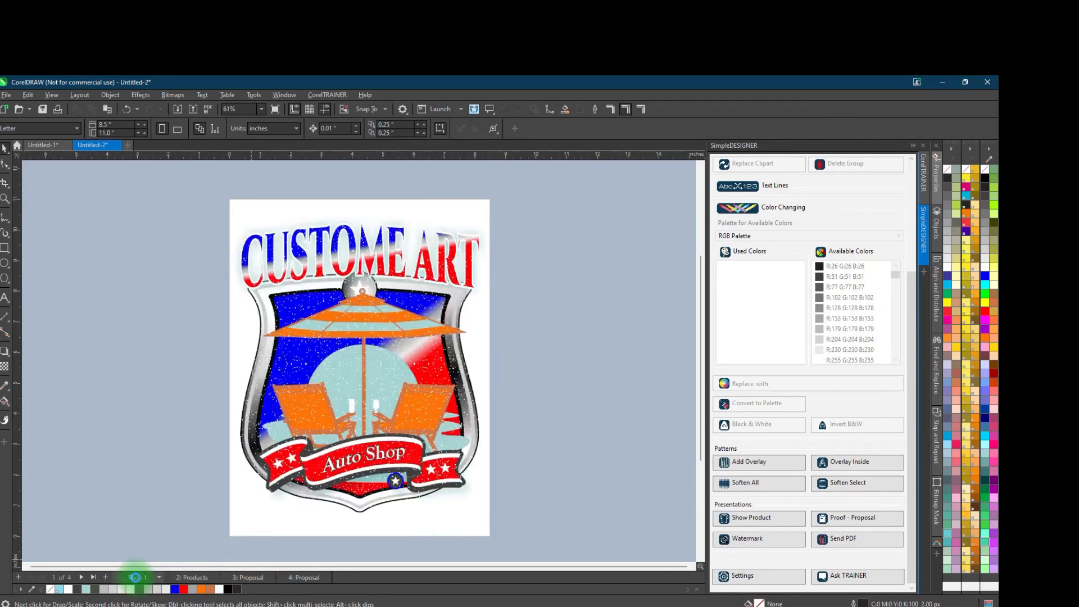
left_click(304, 578)
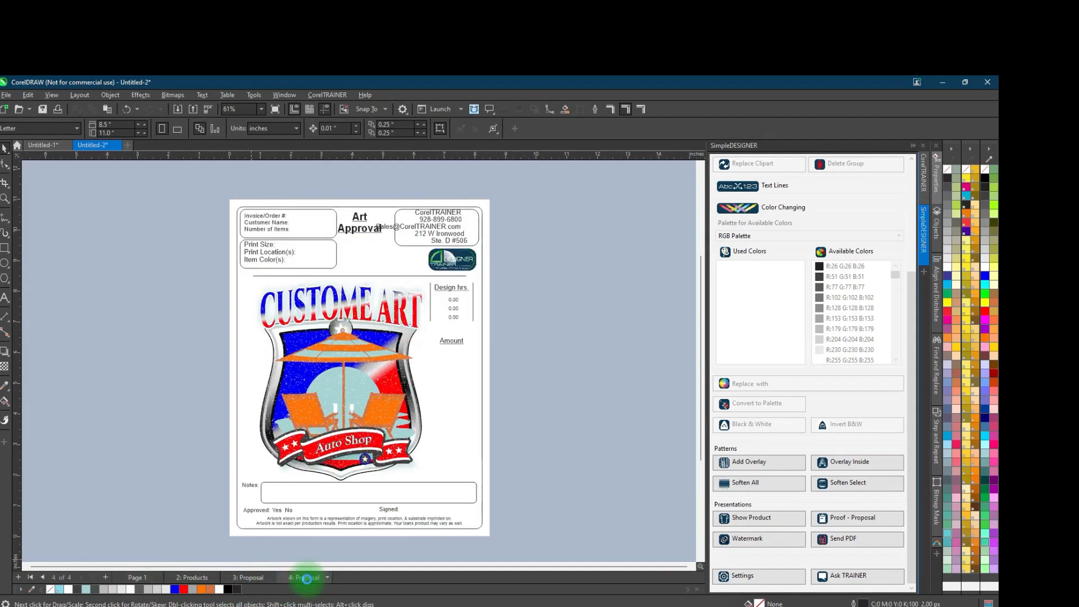